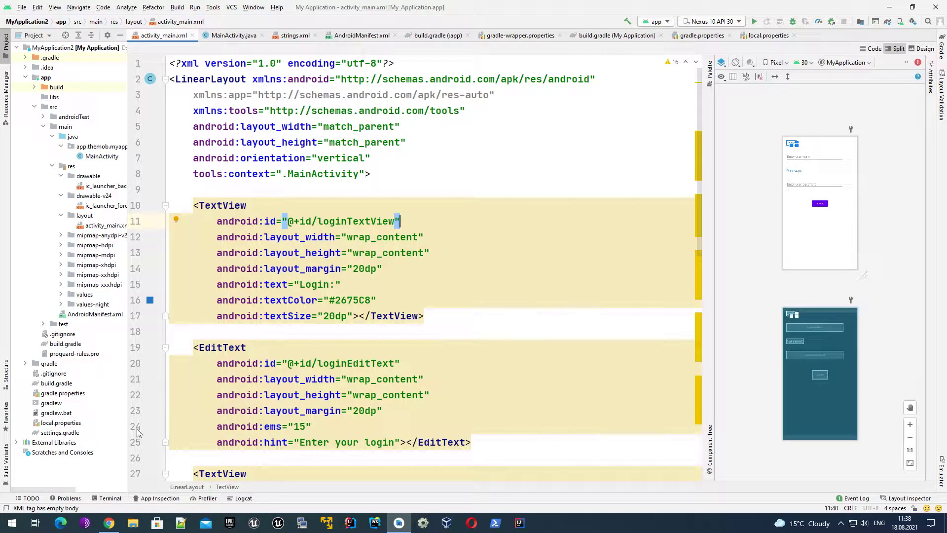
Step: Switch to Chrome and examine the Android Studio download packages offered for each platform
click(111, 526)
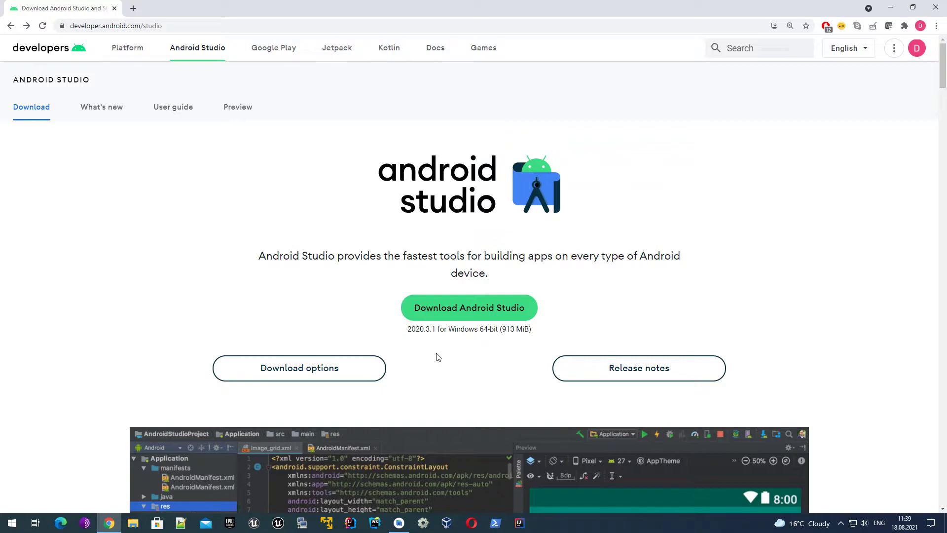
click(274, 365)
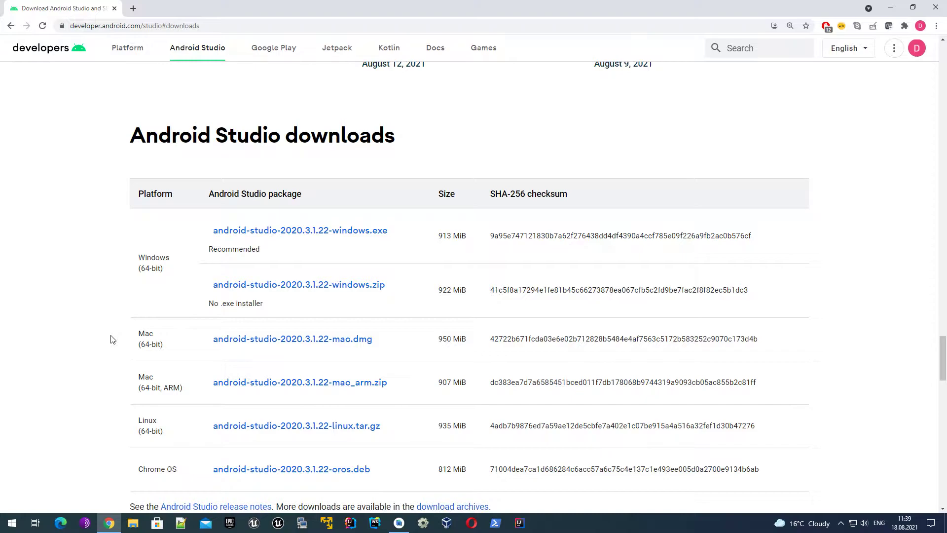
scroll(141, 323, down, 2)
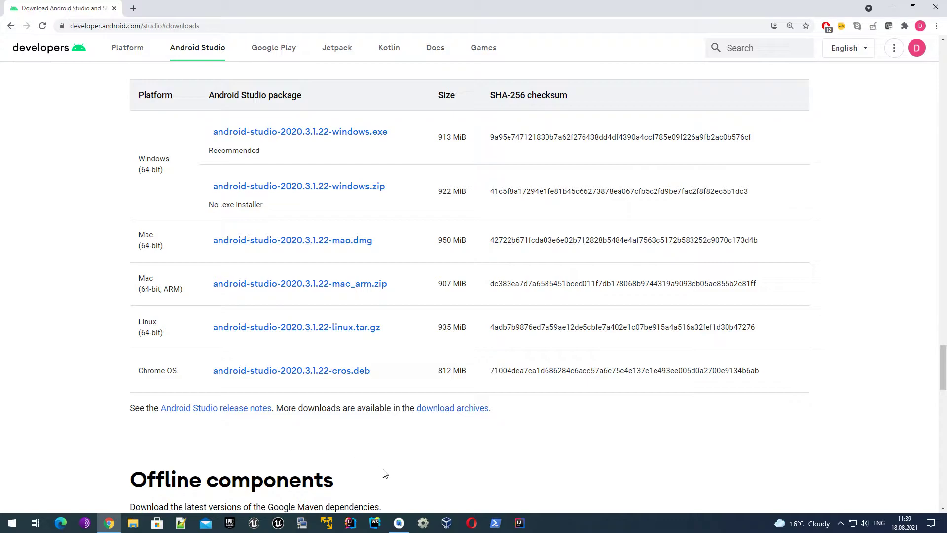
Step: Switch back to Android Studio and start a new project, selecting the Empty Activity template
mouse_move(403, 528)
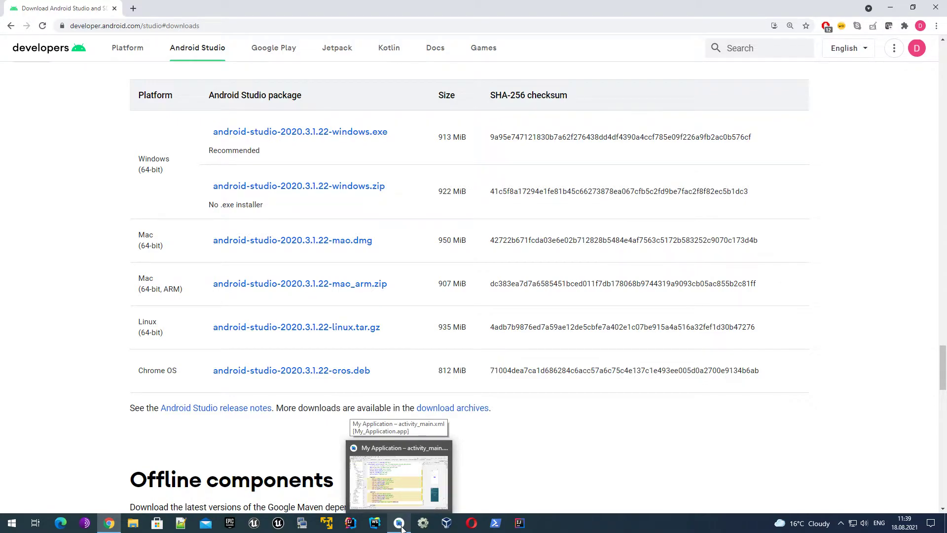
click(402, 528)
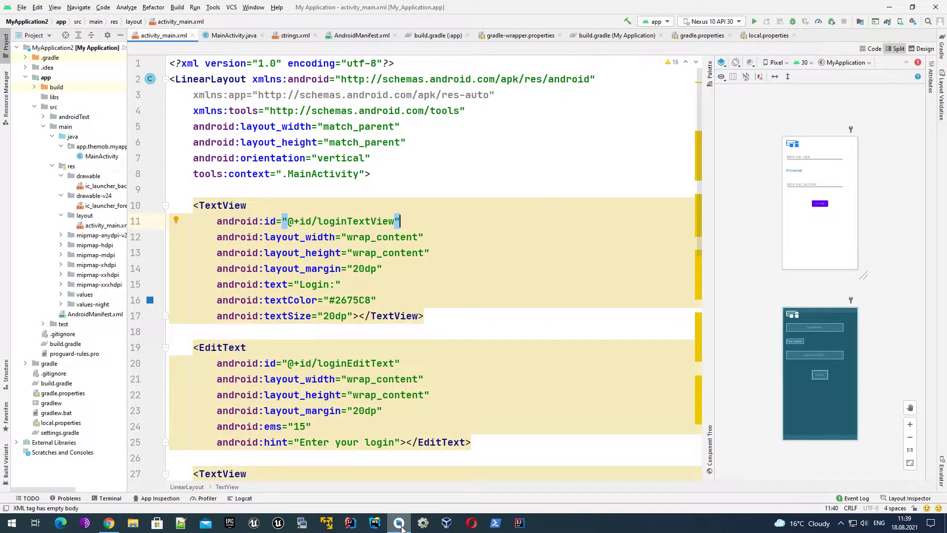
click(22, 7)
mouse_move(30, 20)
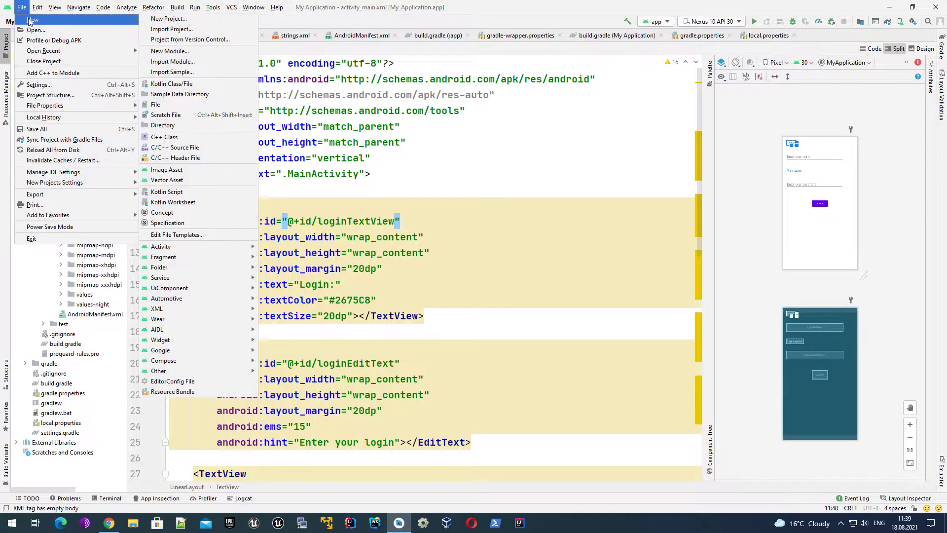
click(152, 19)
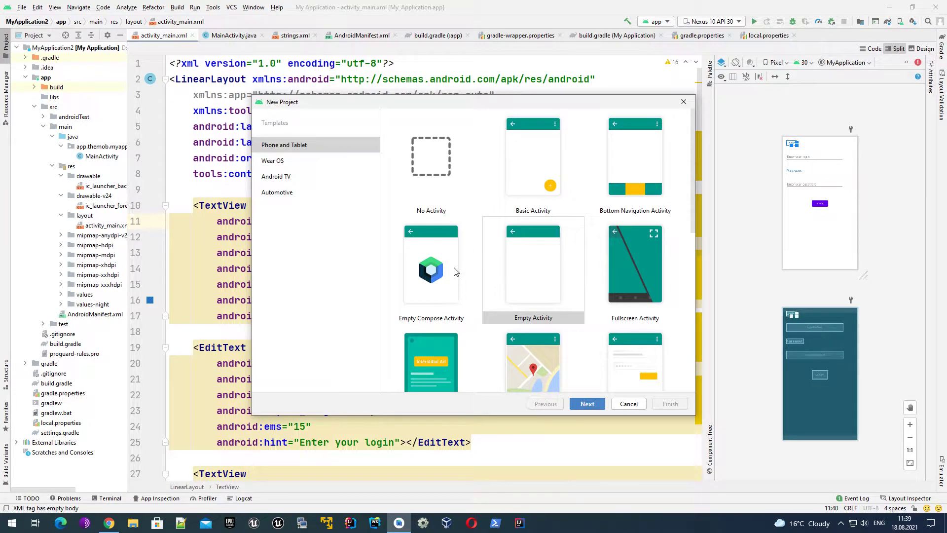
click(542, 267)
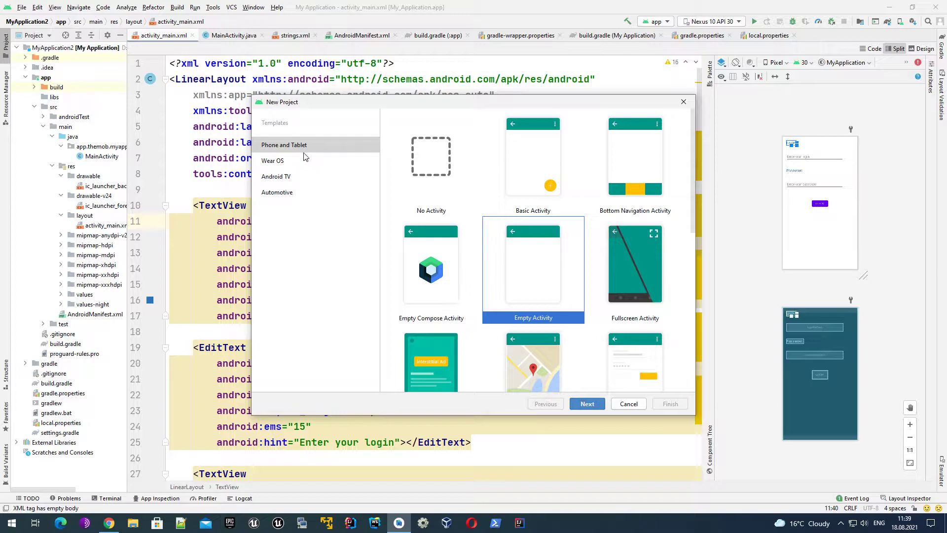
Step: Look through the Wear OS and Automotive project templates and return to the Phone and Tablet ones
drag(334, 103, 309, 120)
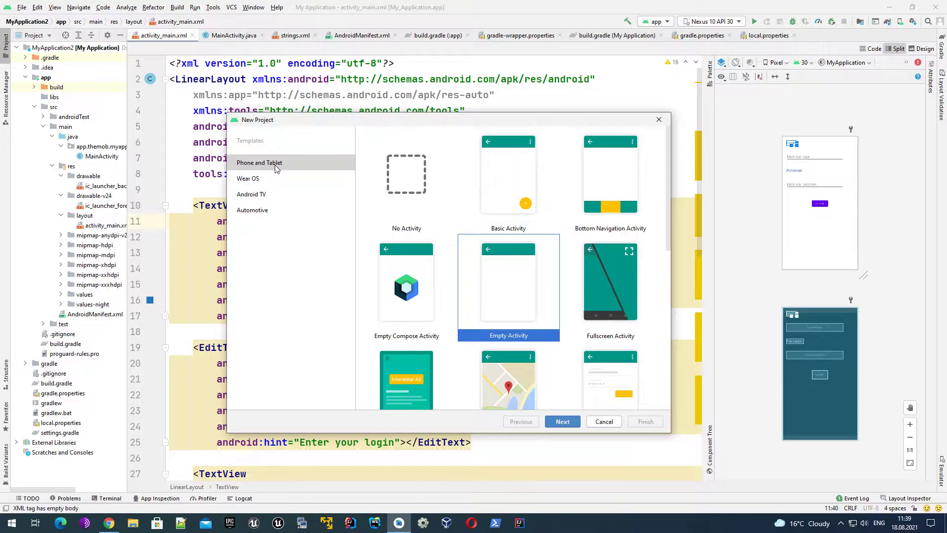
click(261, 182)
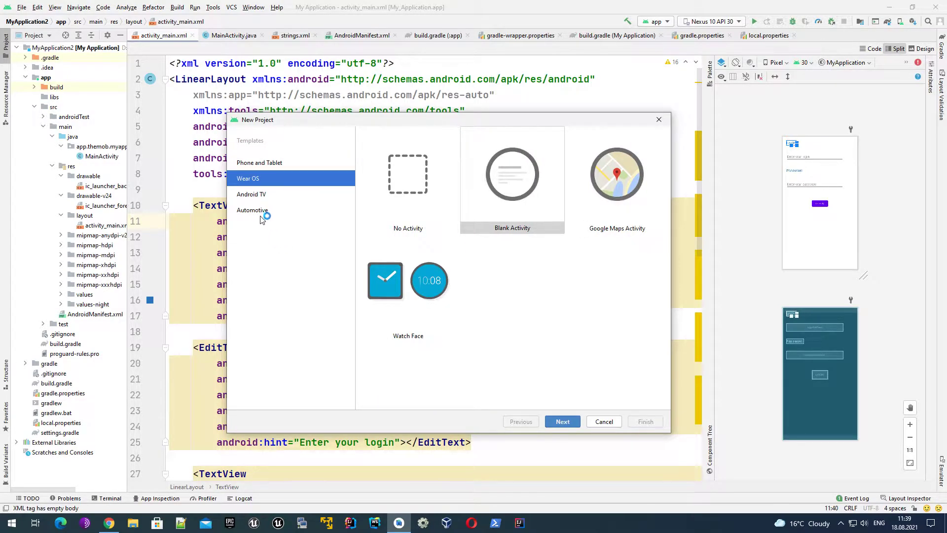
click(262, 216)
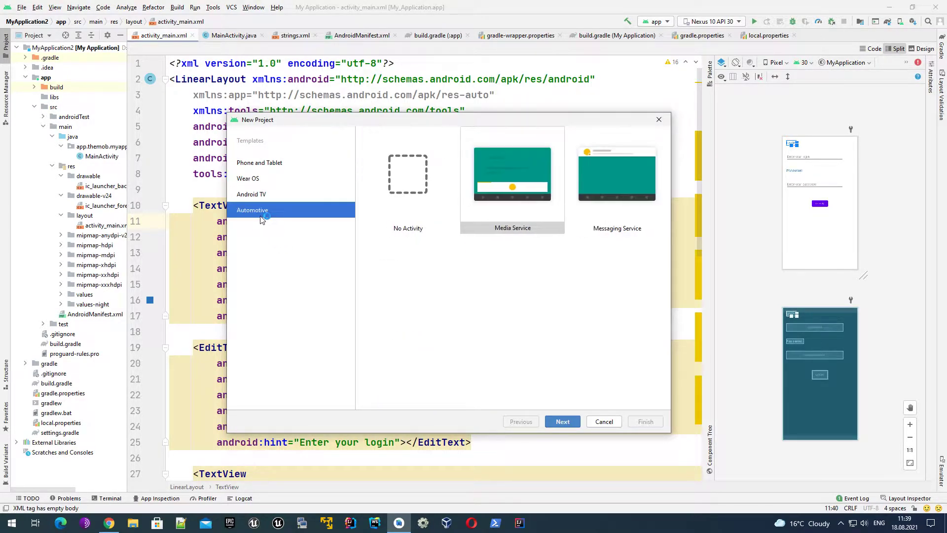
click(258, 165)
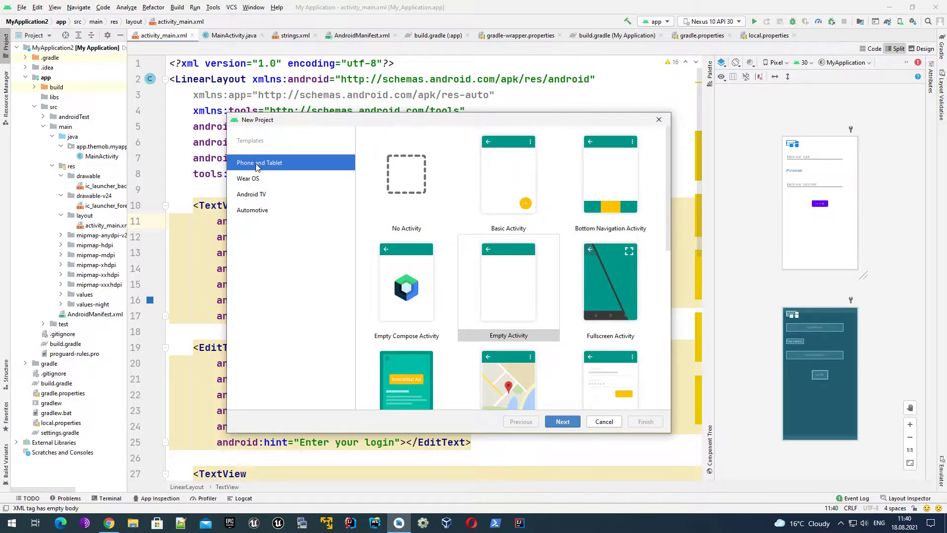
Step: Choose the Empty Activity template for Phone and Tablet and proceed to the project configuration
click(513, 286)
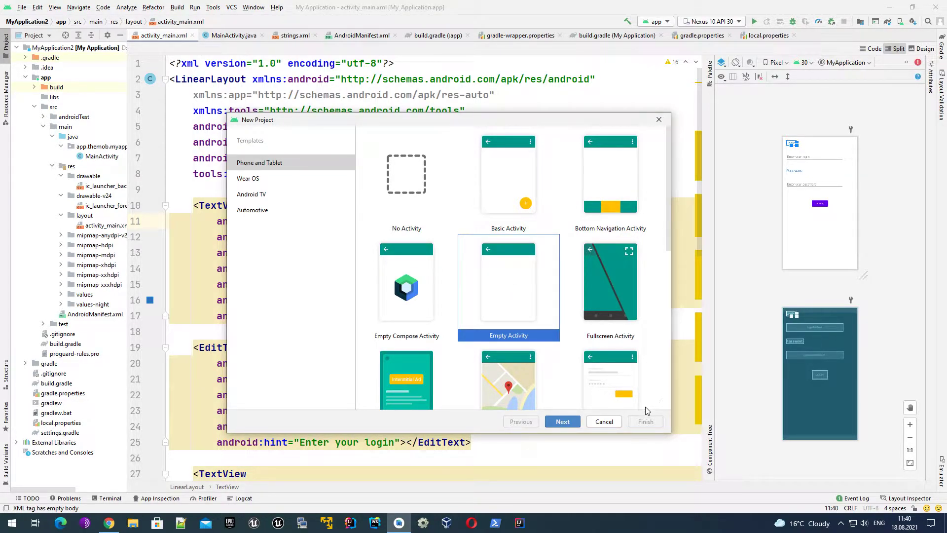
scroll(616, 340, down, 2)
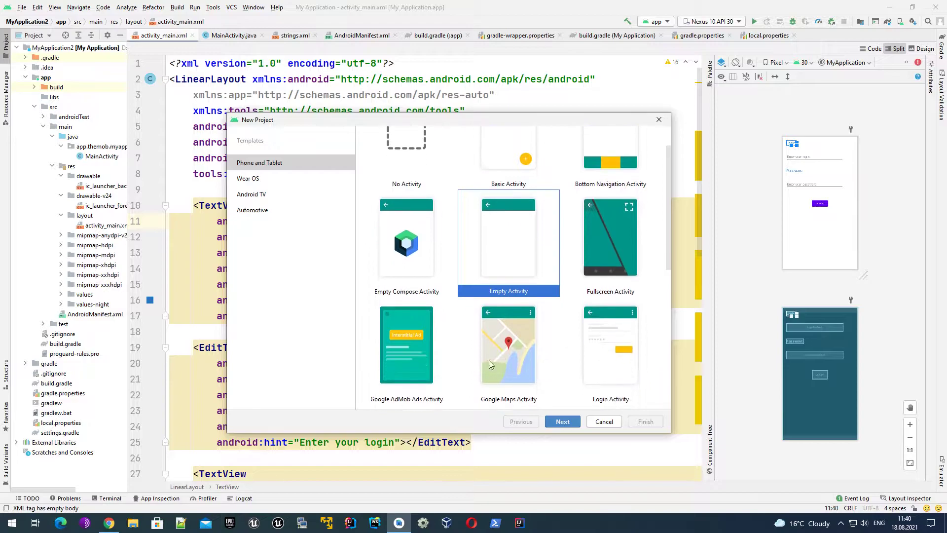
scroll(521, 355, up, 2)
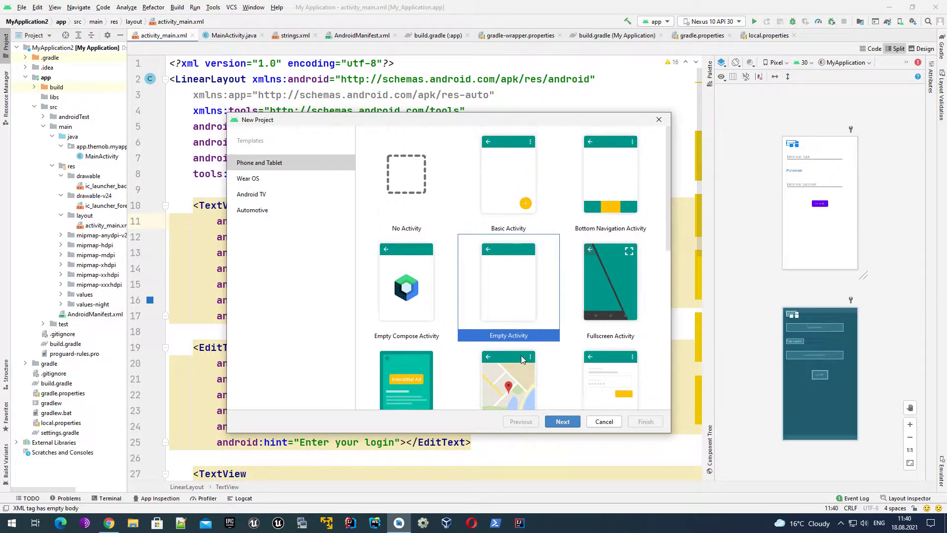
click(563, 421)
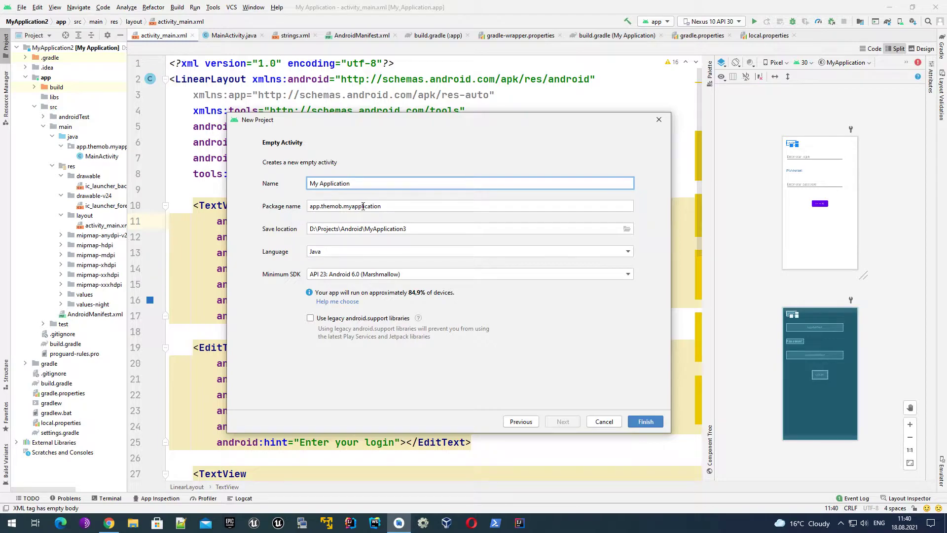
Step: Name the project MyFirstAndroidApplication and set its package name to dev.themobile
double_click(378, 187)
triple_click(378, 187)
text(MyFirstAndroidApplication)
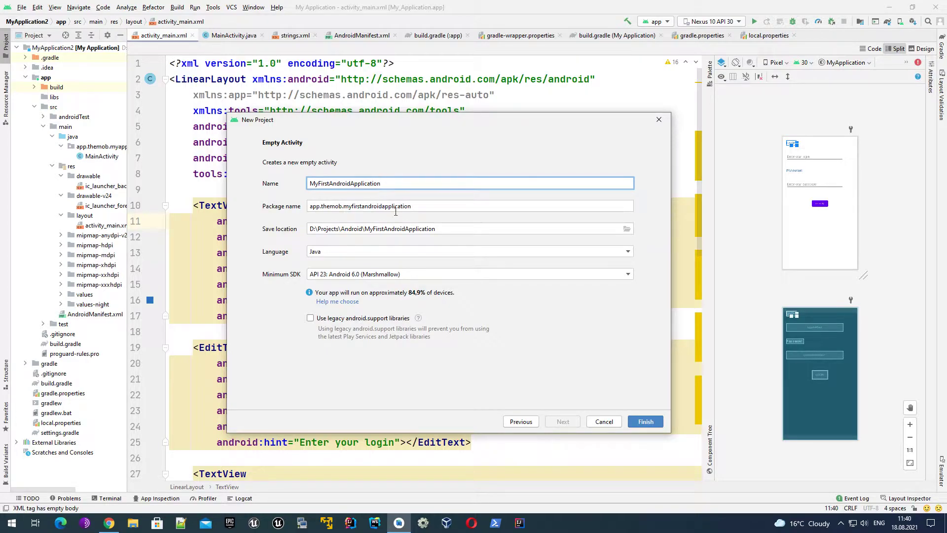
click(436, 211)
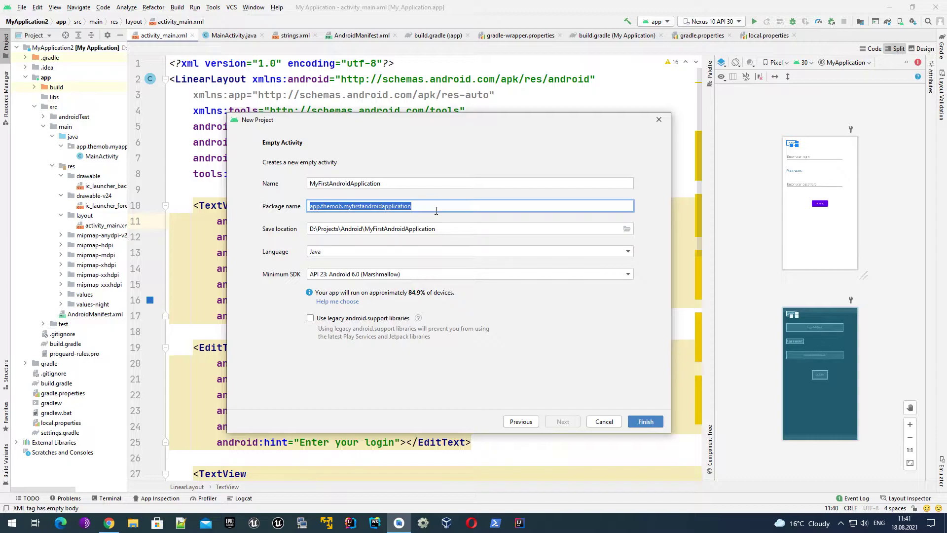
key(BackSpace)
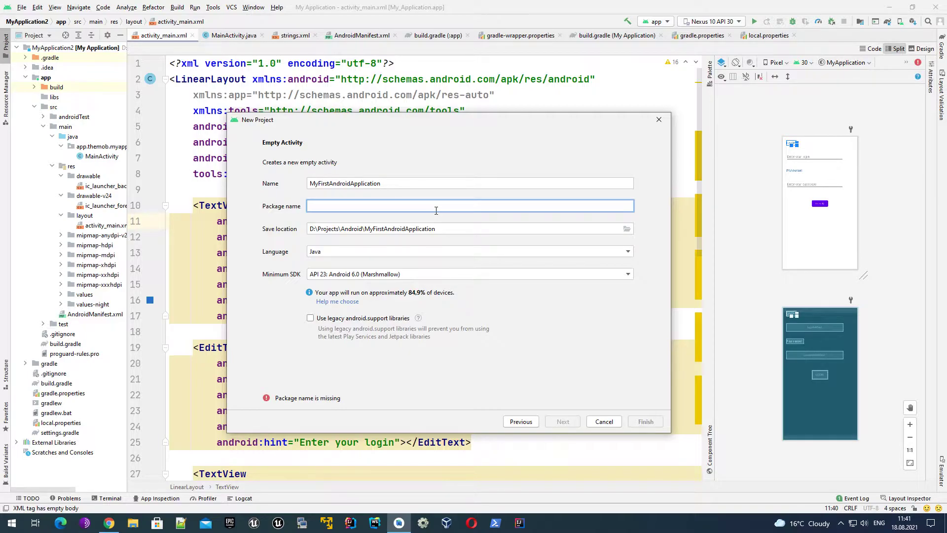
text(dev.themobile)
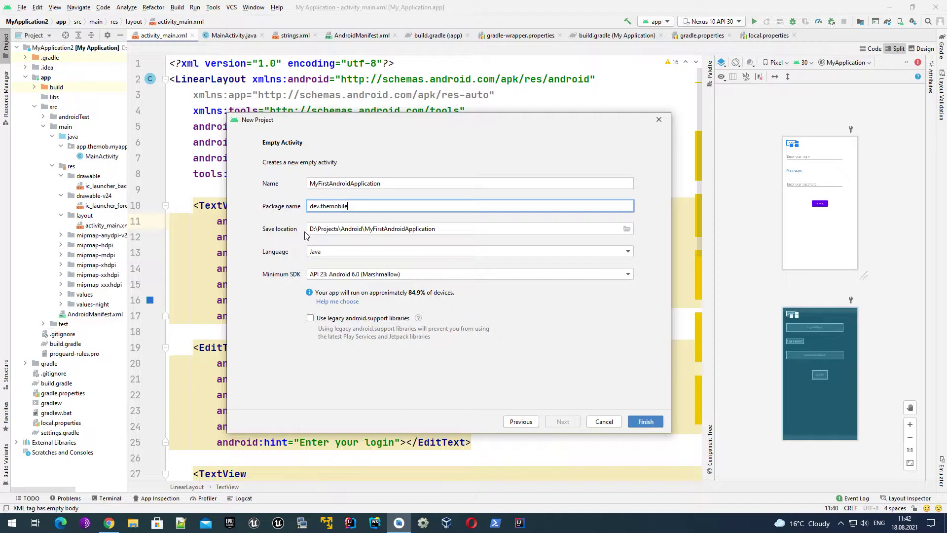
Step: Select Java as the project's programming language
click(348, 252)
click(349, 254)
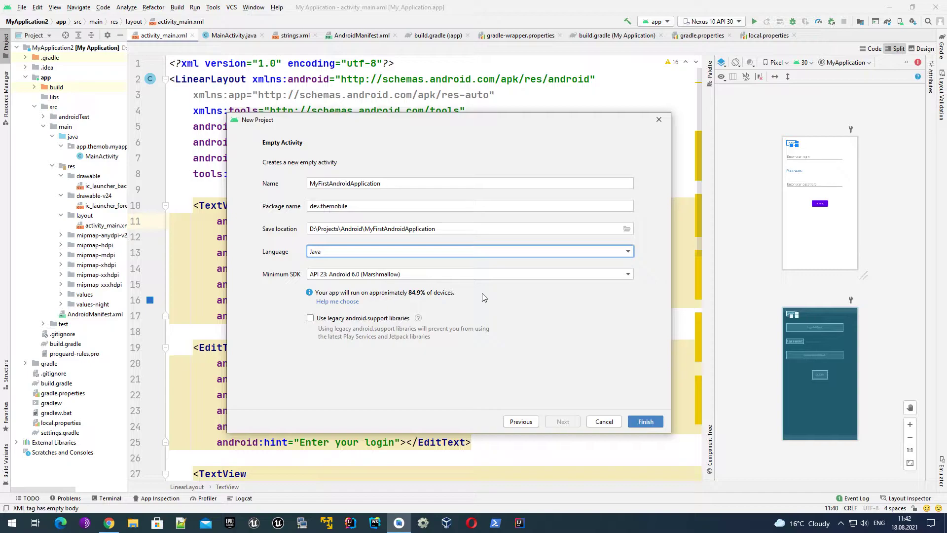
click(577, 252)
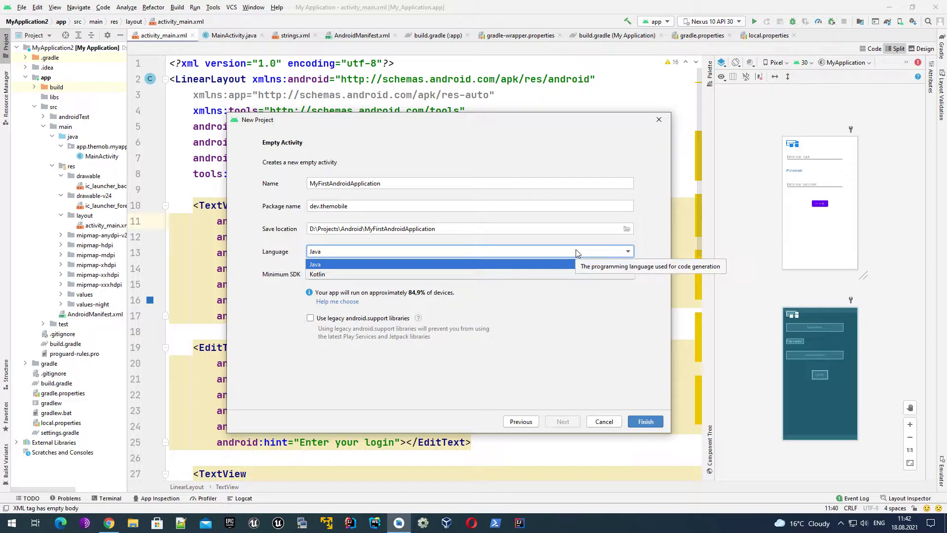
click(342, 266)
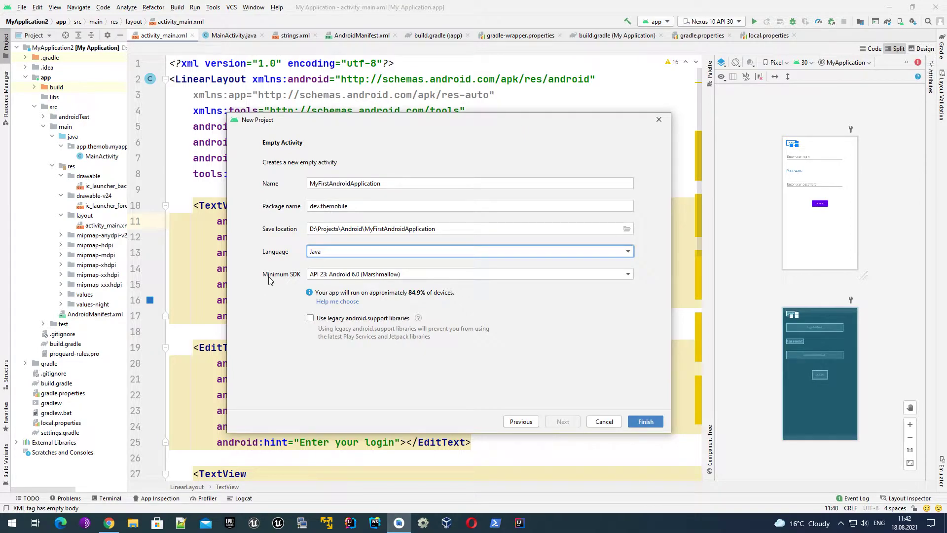
Step: Try API 27, API 29 and API 24 as the minimum SDK to compare their device coverage
click(321, 276)
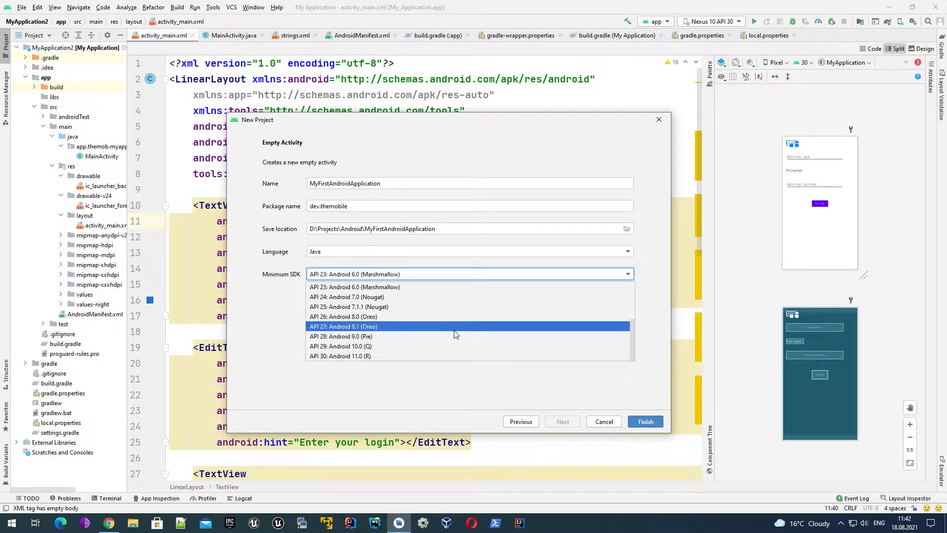
scroll(454, 334, up, 3)
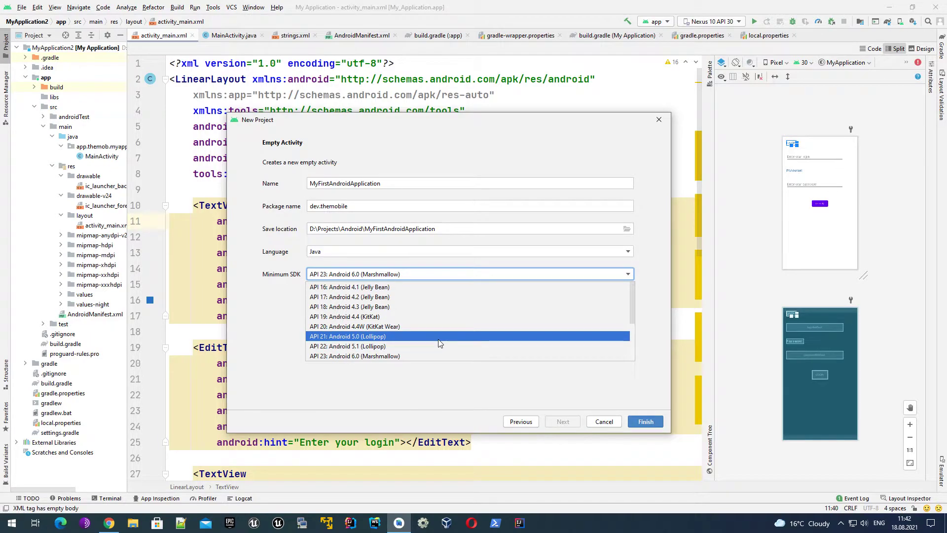
scroll(434, 342, down, 2)
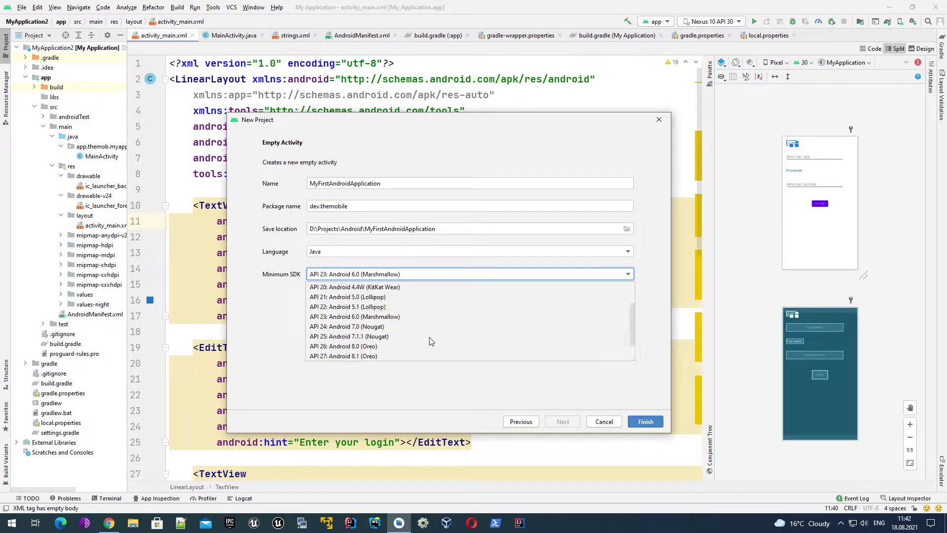
scroll(425, 340, down, 1)
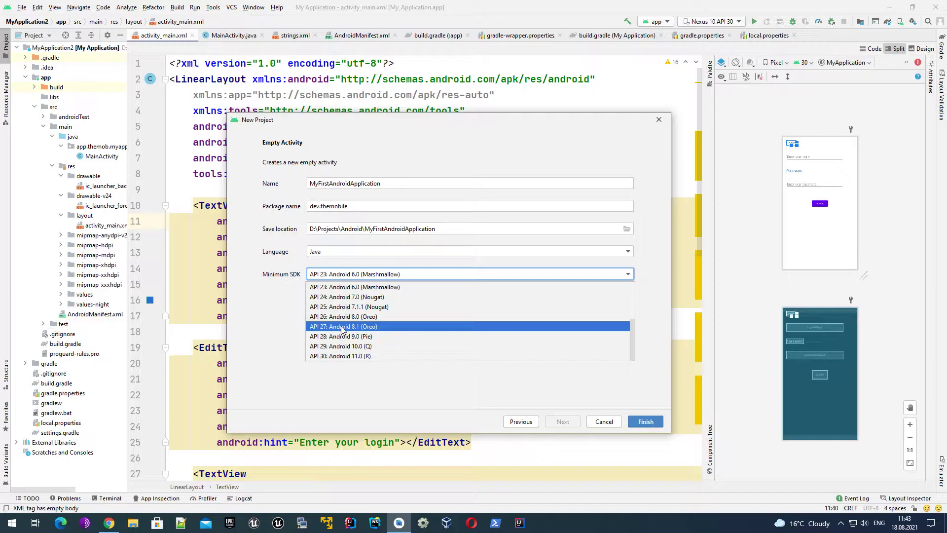
click(342, 327)
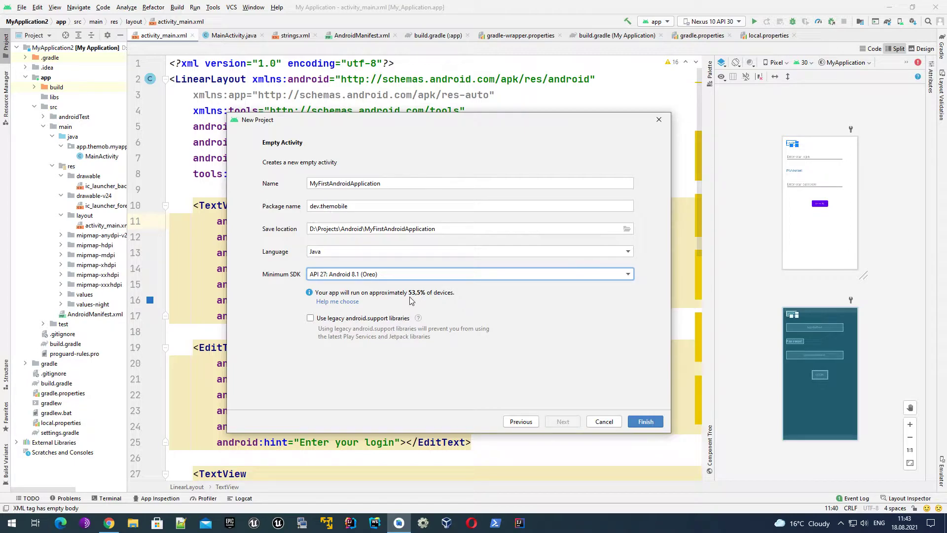
click(413, 273)
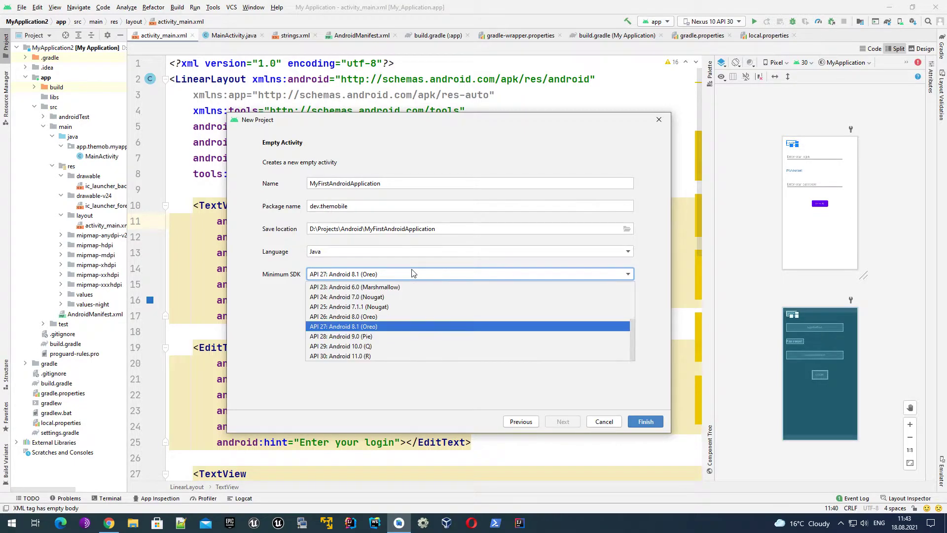
click(407, 347)
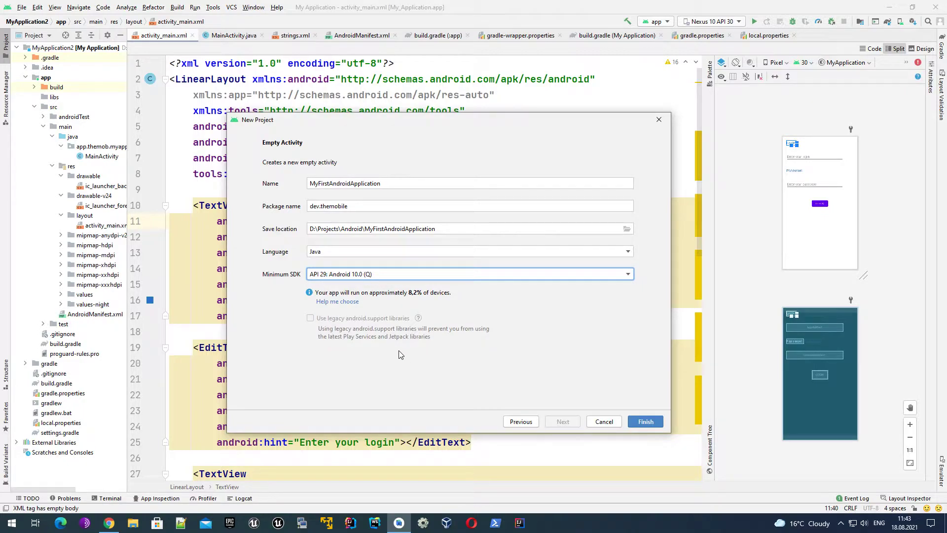
click(422, 275)
click(419, 275)
click(409, 274)
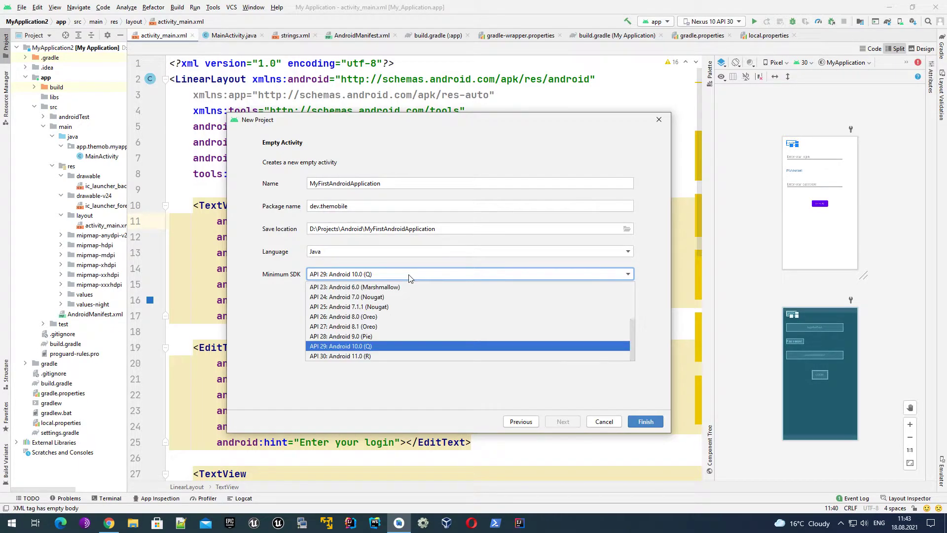
click(391, 297)
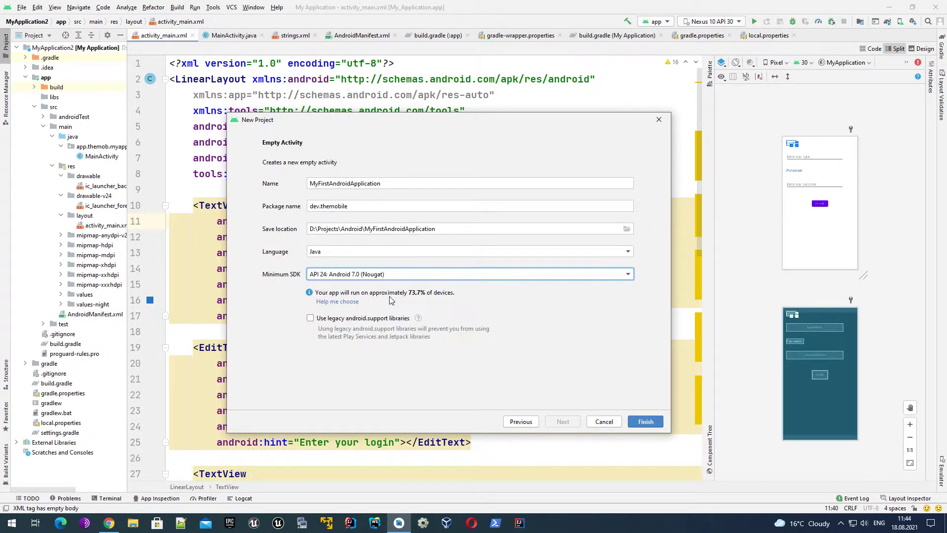
Step: Set the minimum SDK to API 26: Android 8.0 (Oreo) and create the project
click(404, 274)
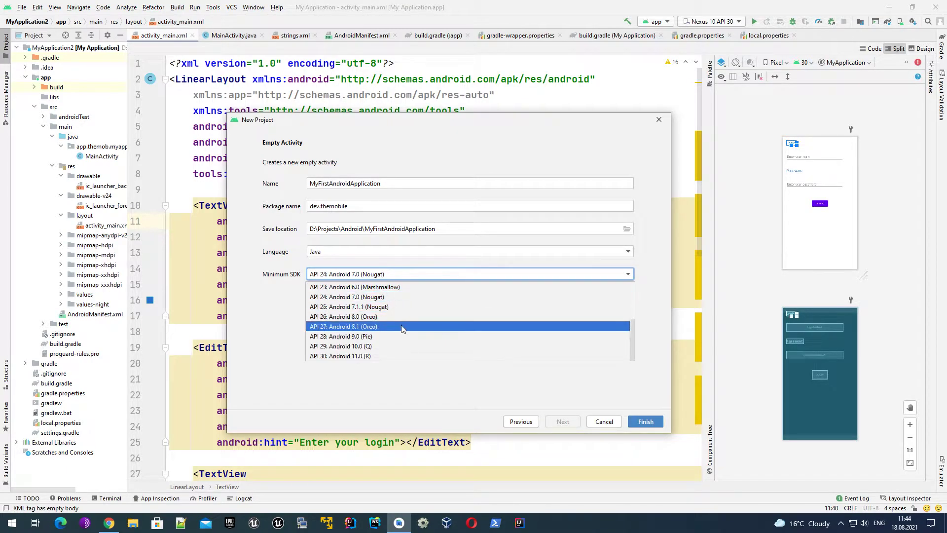
click(413, 312)
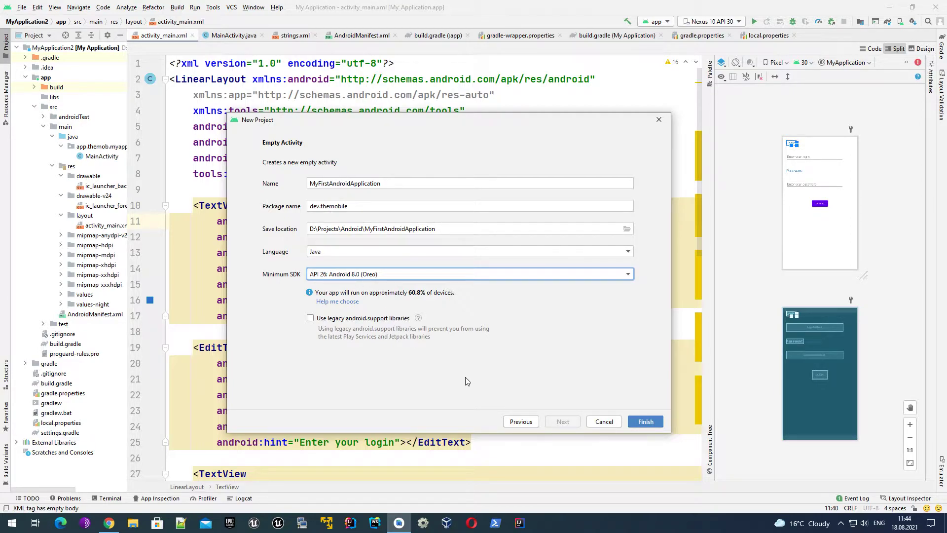
click(644, 422)
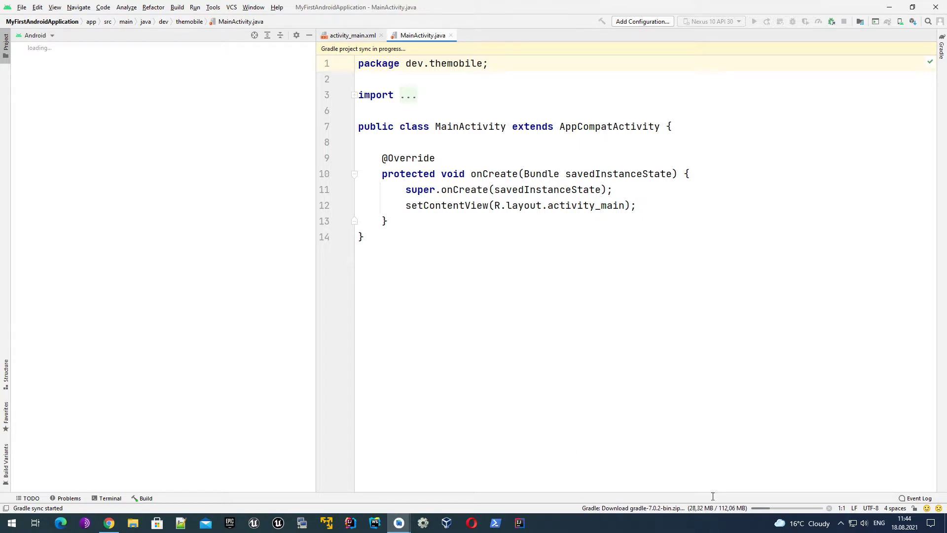
Step: Check the progress of the Gradle project import in the background tasks
click(773, 513)
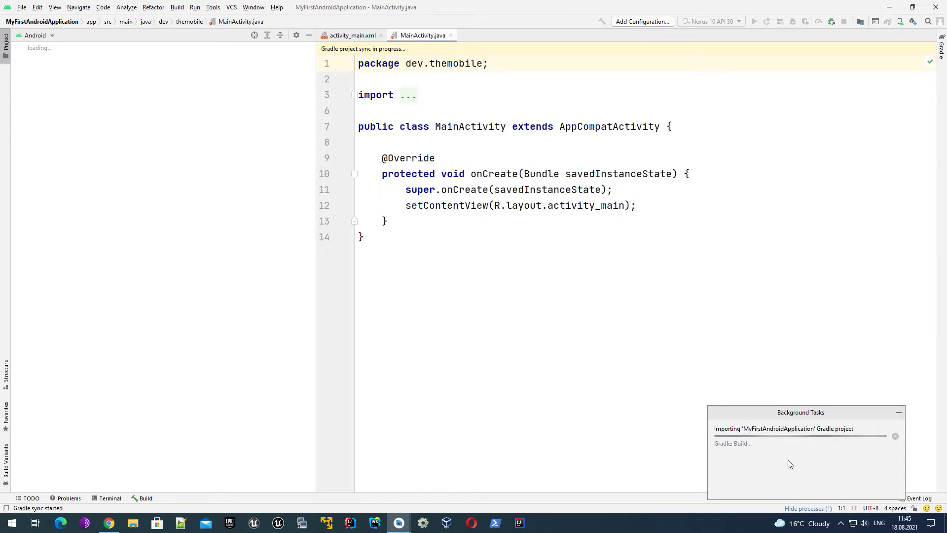
click(901, 415)
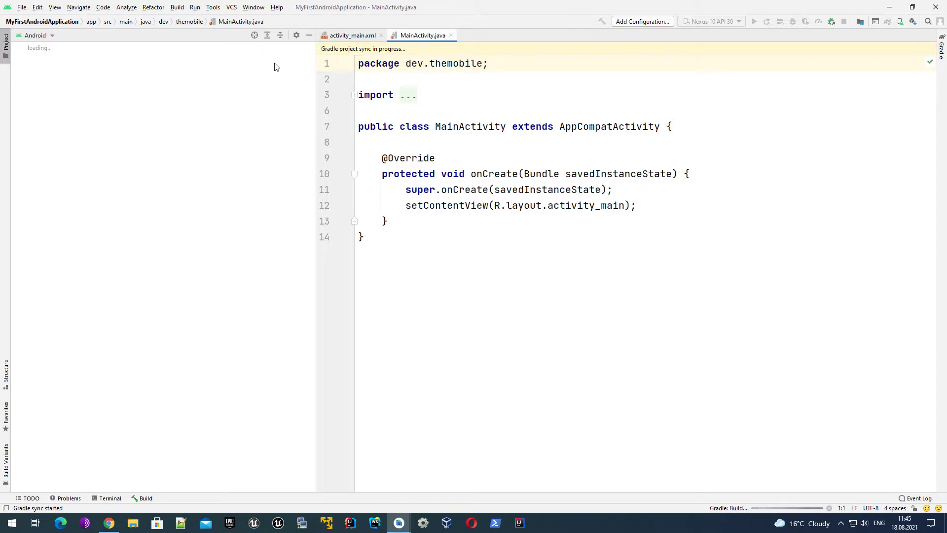
Step: View the existing virtual devices in the AVD Manager and close it
click(217, 9)
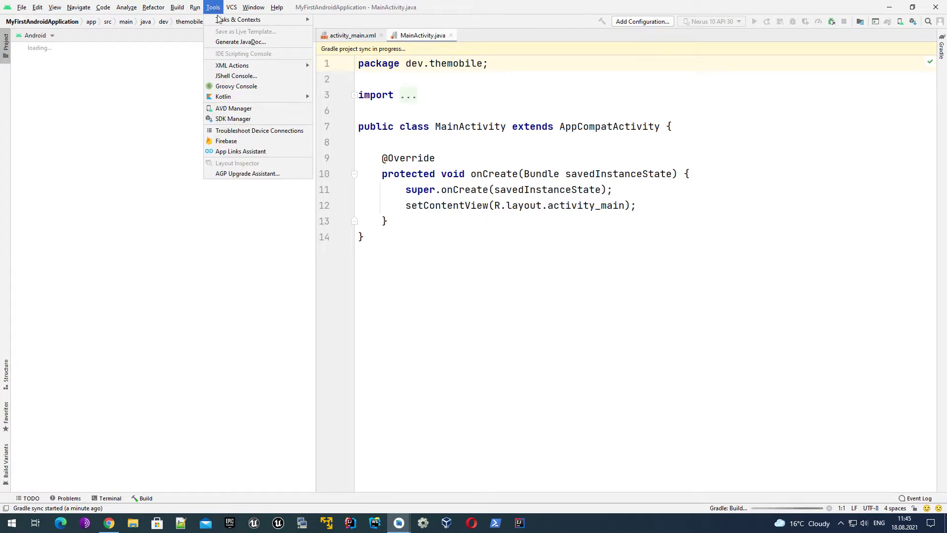
click(230, 110)
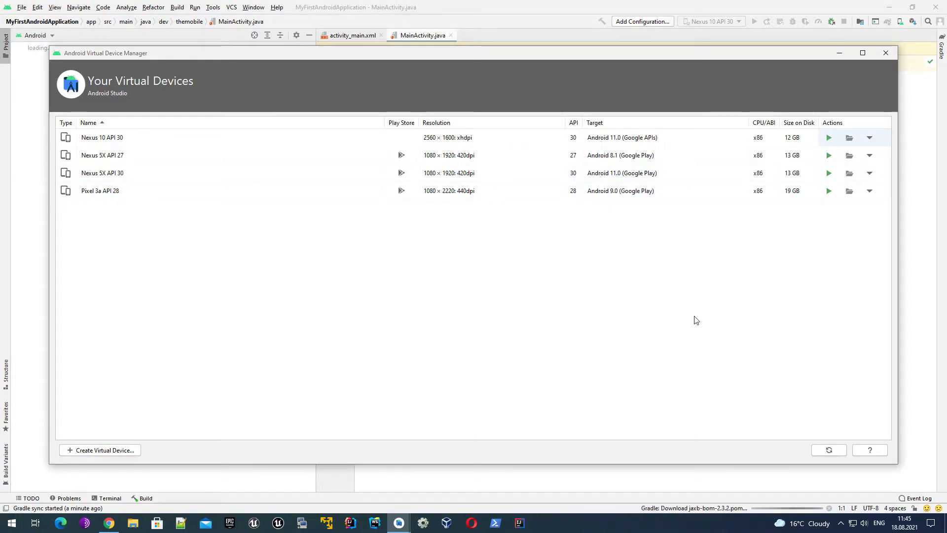
click(893, 52)
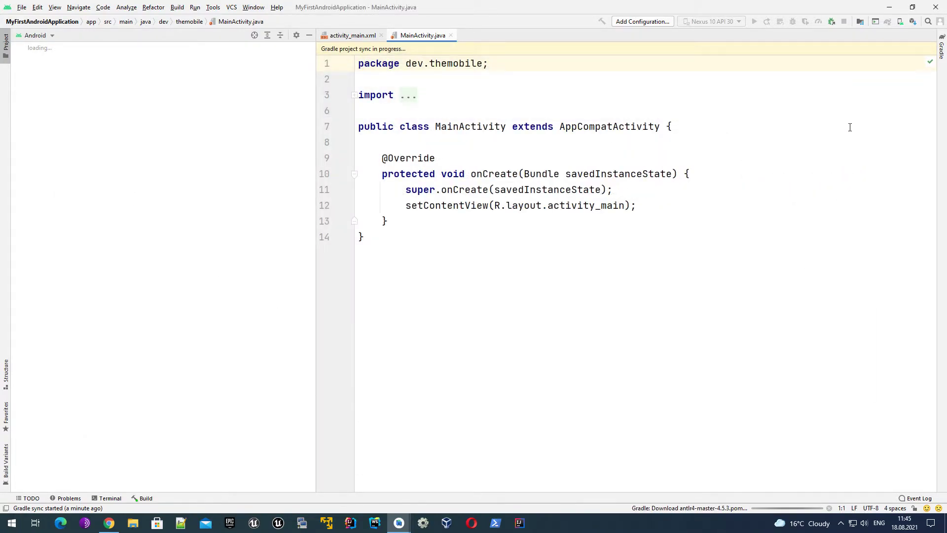
Step: Reopen the AVD Manager, start creating a virtual device and widen the configuration dialog
click(901, 21)
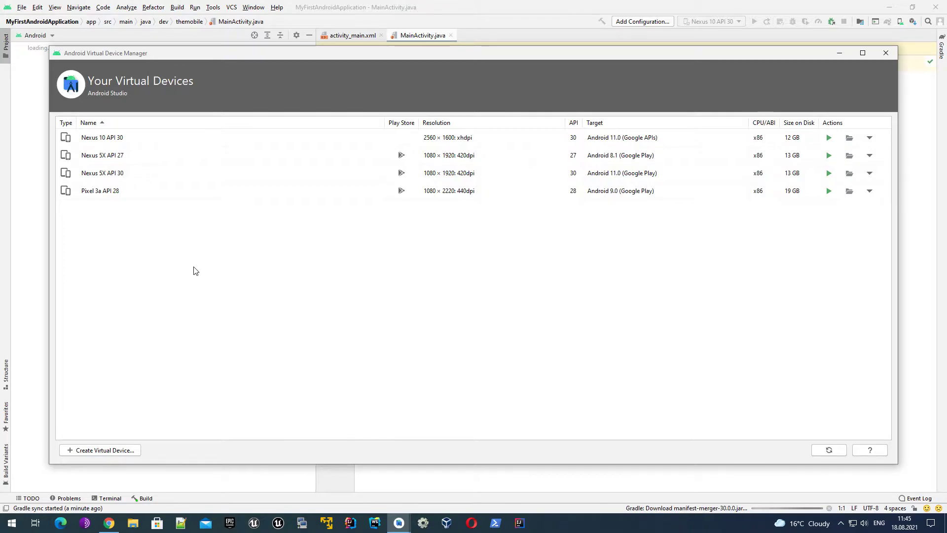
drag(220, 56, 245, 51)
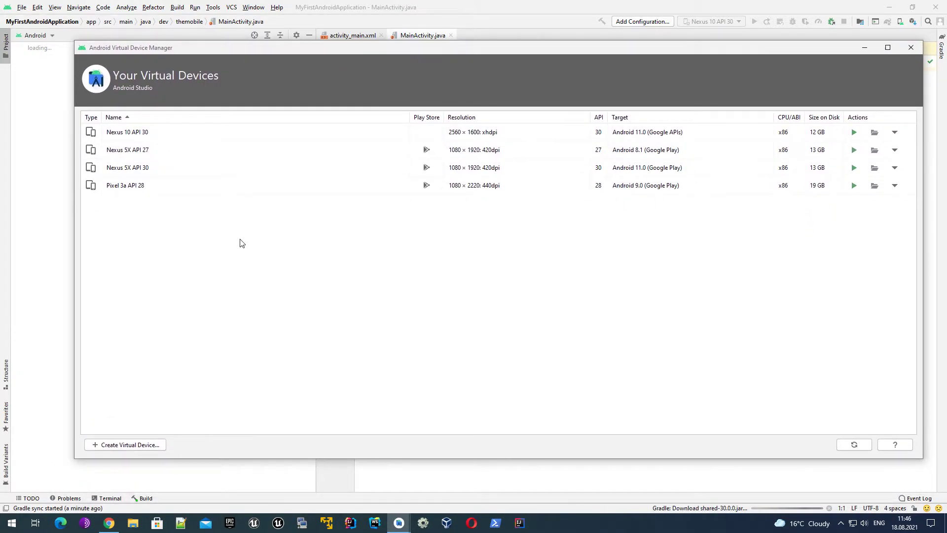
click(119, 447)
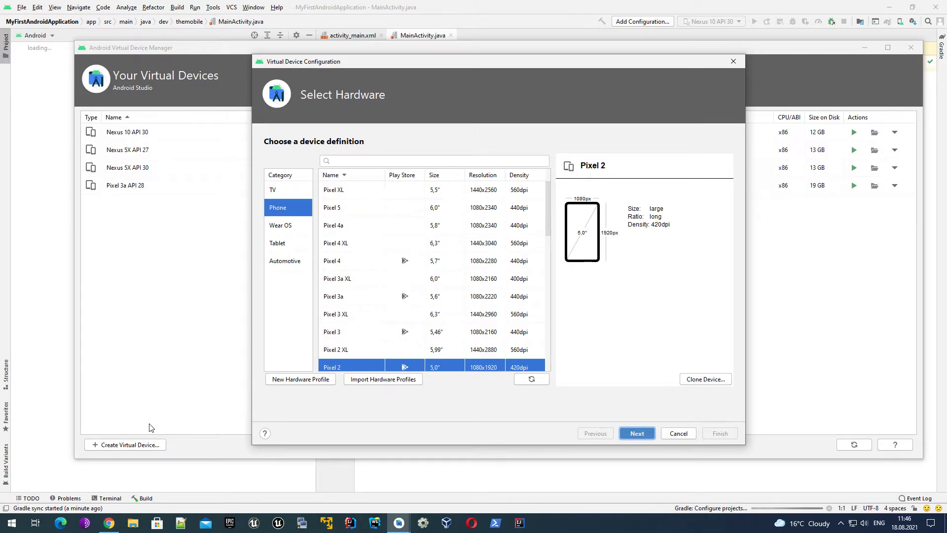
drag(253, 349, 121, 334)
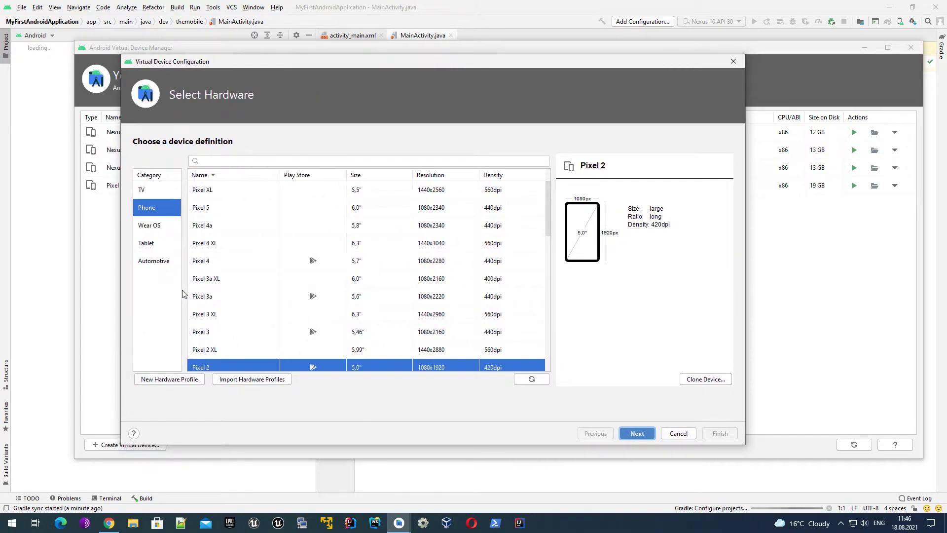
Step: Compare the hardware definitions offered for TV, Wear OS, Tablet and Automotive, and return to the Phone category
click(157, 190)
click(157, 208)
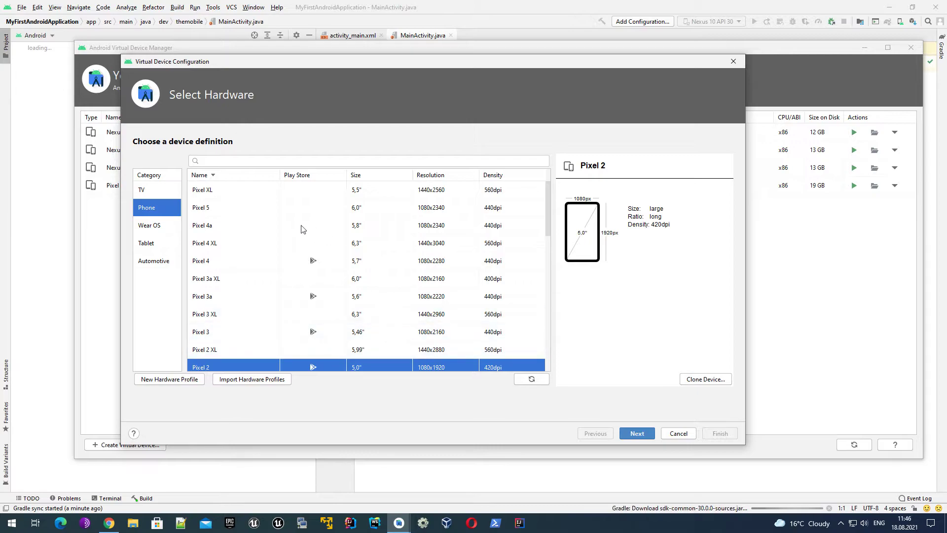
click(146, 230)
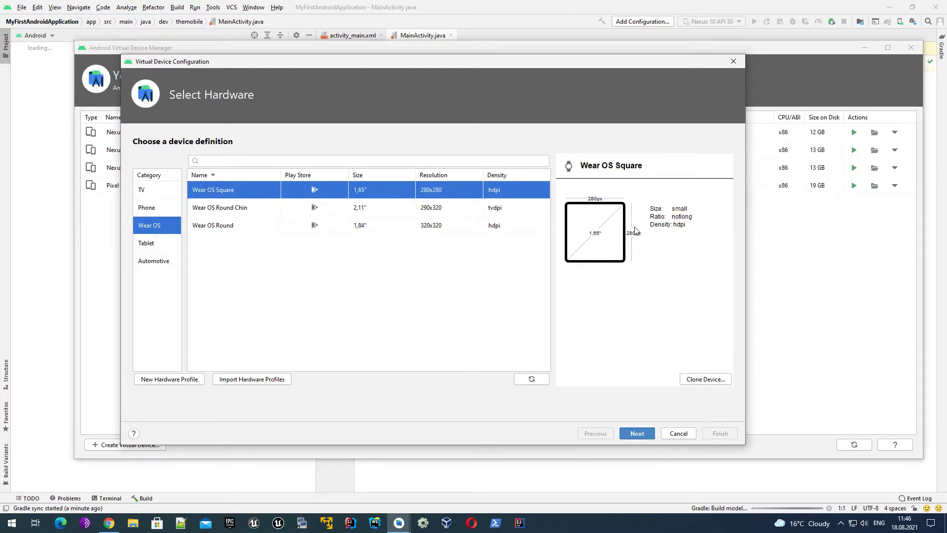
click(148, 244)
click(161, 264)
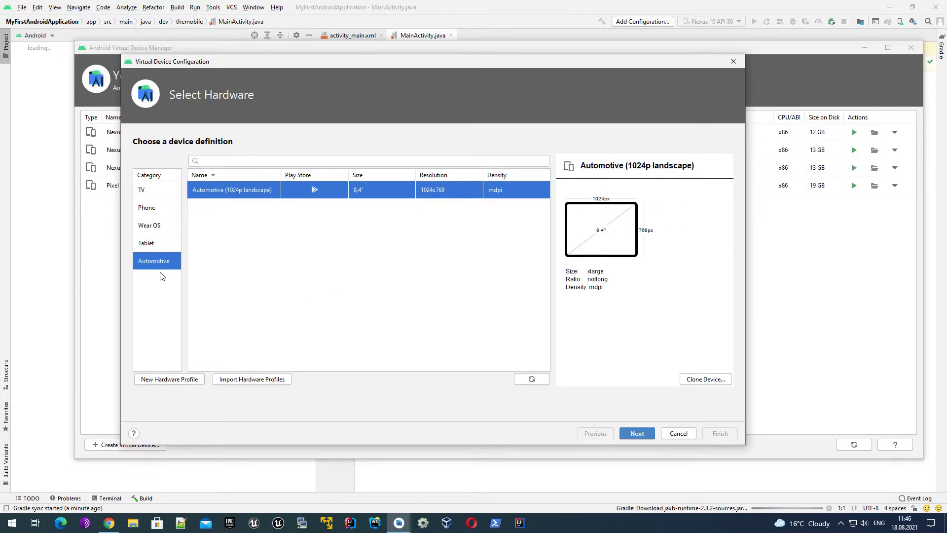
click(150, 190)
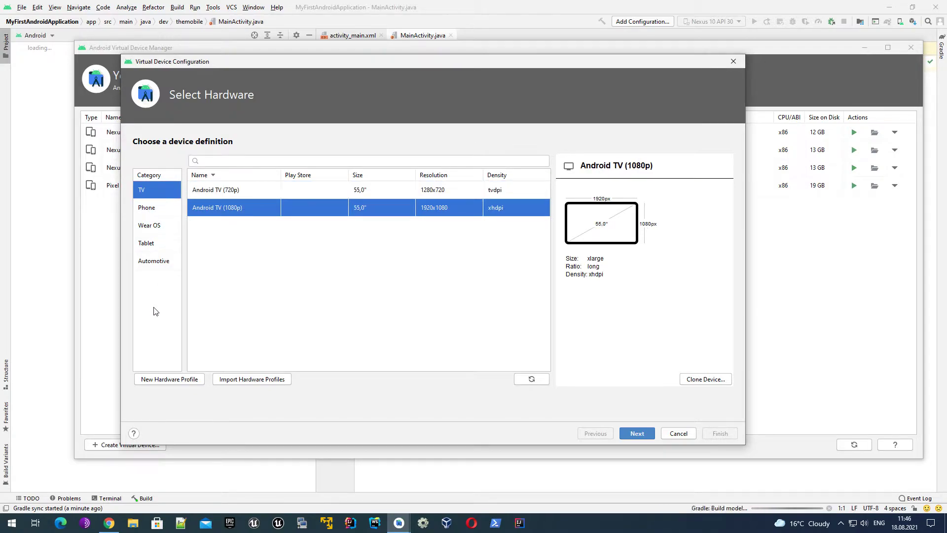
click(160, 216)
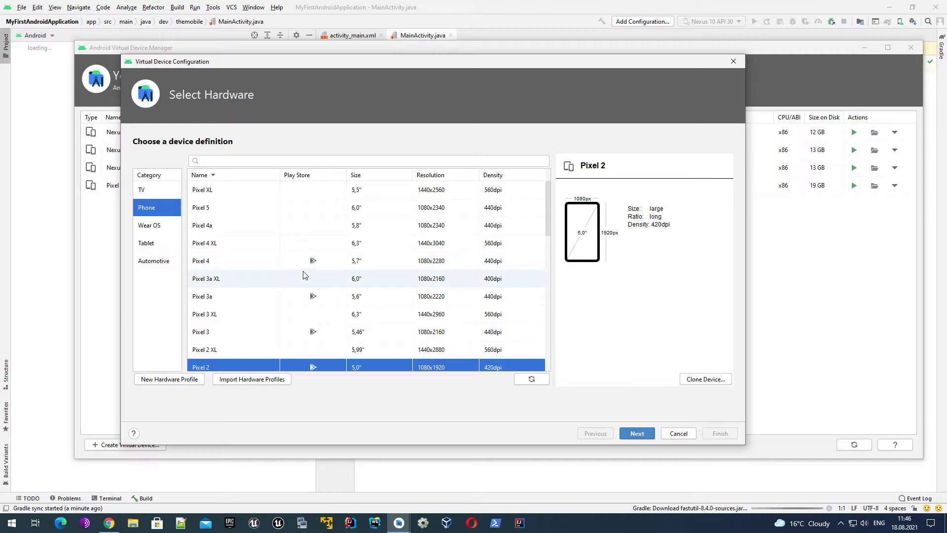
Step: Examine the list of phone definitions, comparing their Play Store support, screen sizes, resolutions and densities
scroll(277, 306, down, 4)
scroll(276, 307, down, 5)
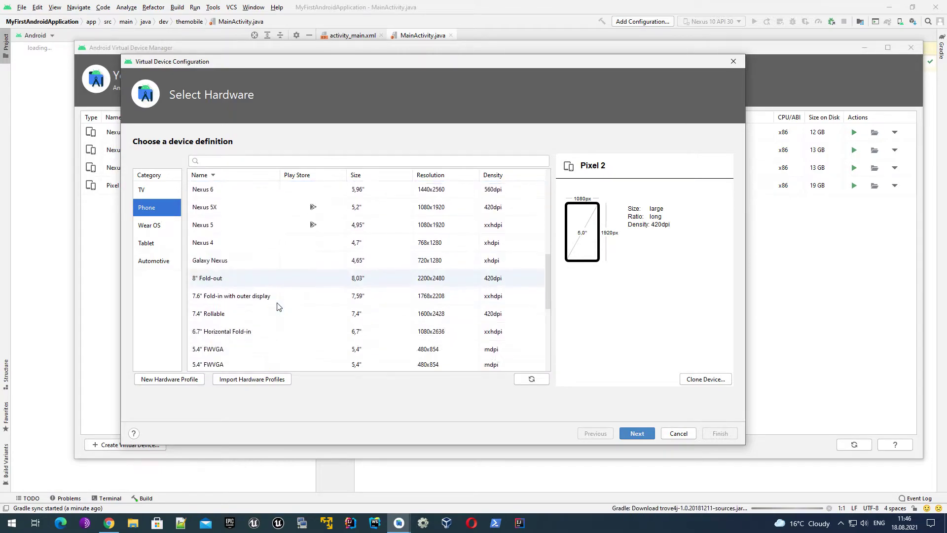
scroll(277, 307, up, 10)
scroll(277, 306, up, 3)
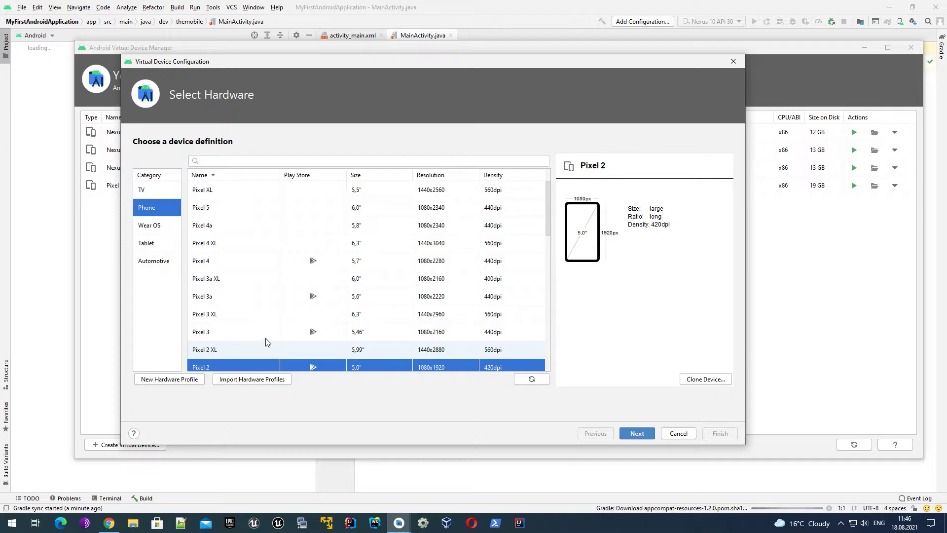
scroll(268, 332, down, 3)
scroll(271, 332, up, 3)
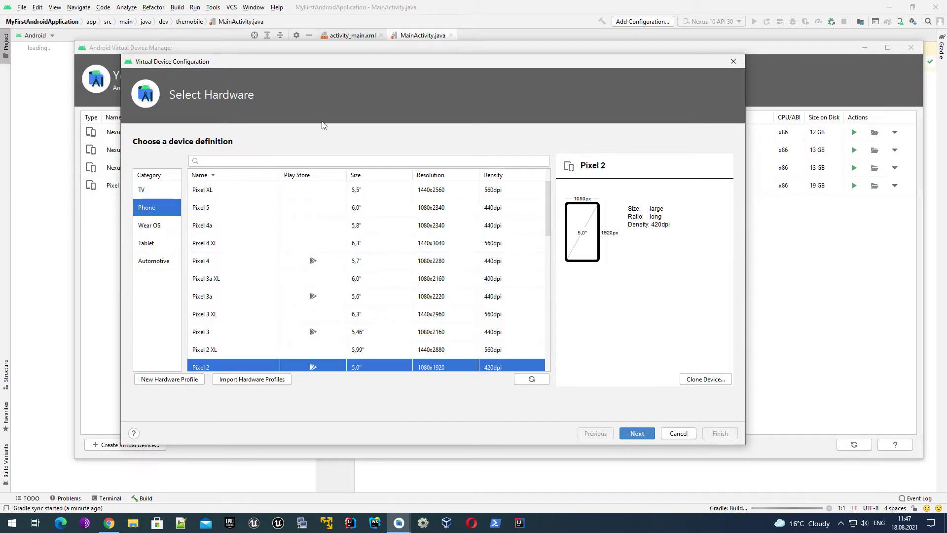
Step: Choose the Pixel 4 phone with Play Store support as the hardware and proceed to the system images
drag(305, 66, 359, 80)
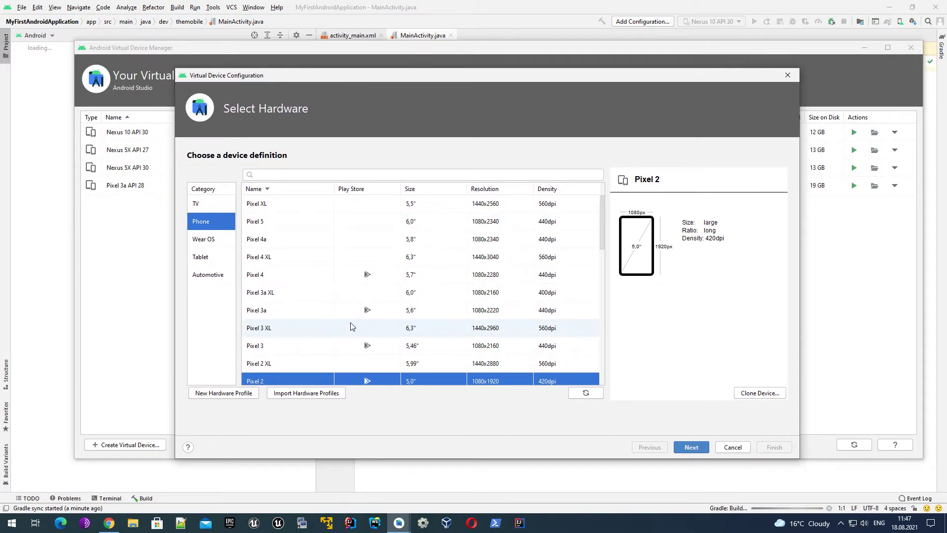
click(286, 209)
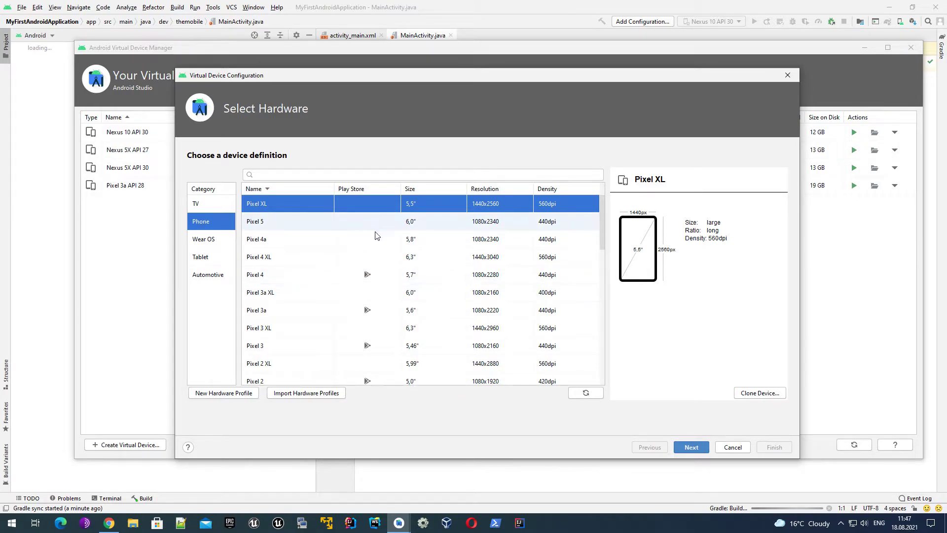
click(365, 274)
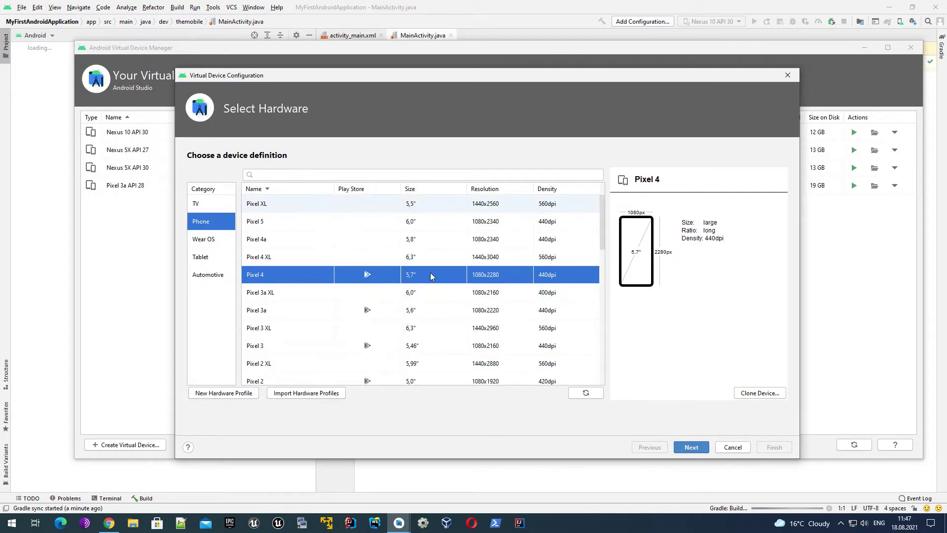
click(691, 447)
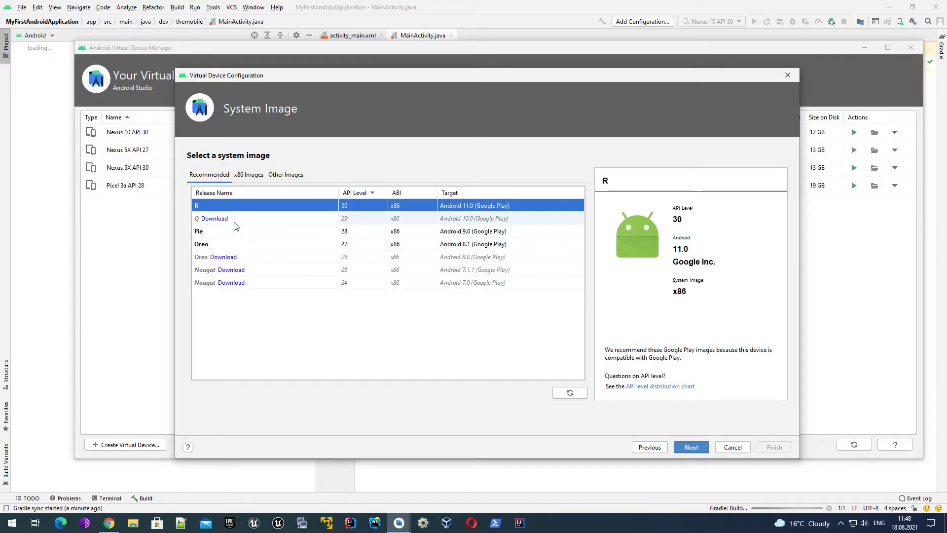
Step: Compare the x86, other and recommended system images by API level, ABI and target
click(255, 181)
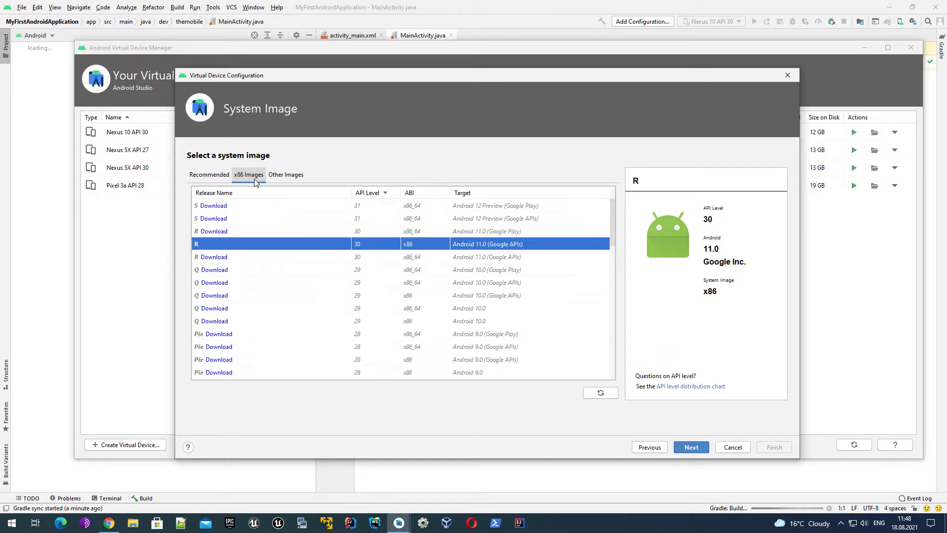
scroll(312, 296, down, 9)
scroll(313, 309, up, 9)
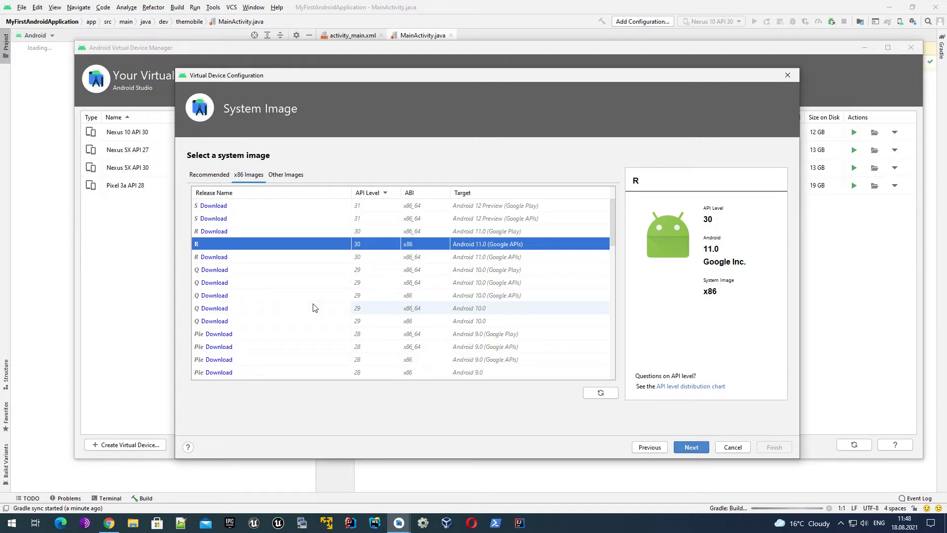
click(286, 174)
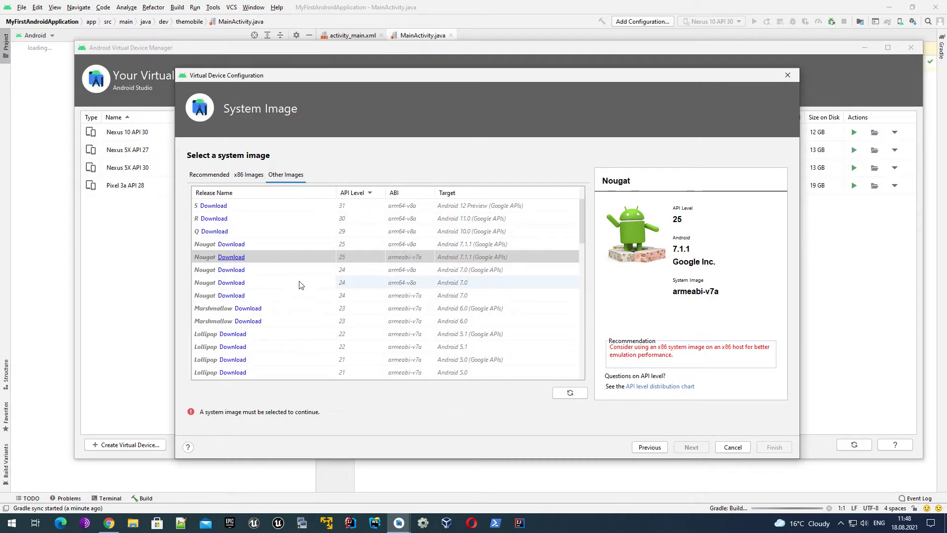
click(248, 176)
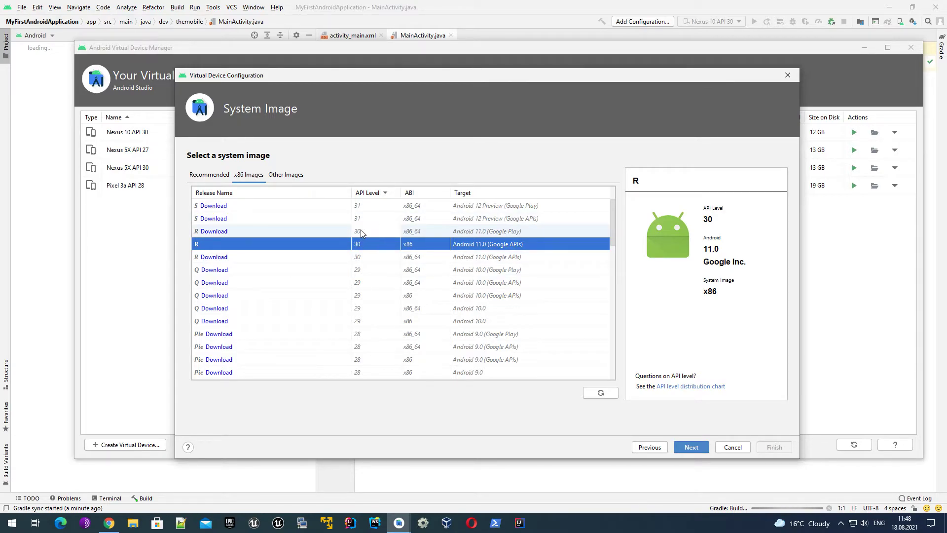
mouse_move(401, 73)
mouse_down()
mouse_move(516, 203)
mouse_move(442, 199)
mouse_move(404, 81)
mouse_move(418, 81)
mouse_up()
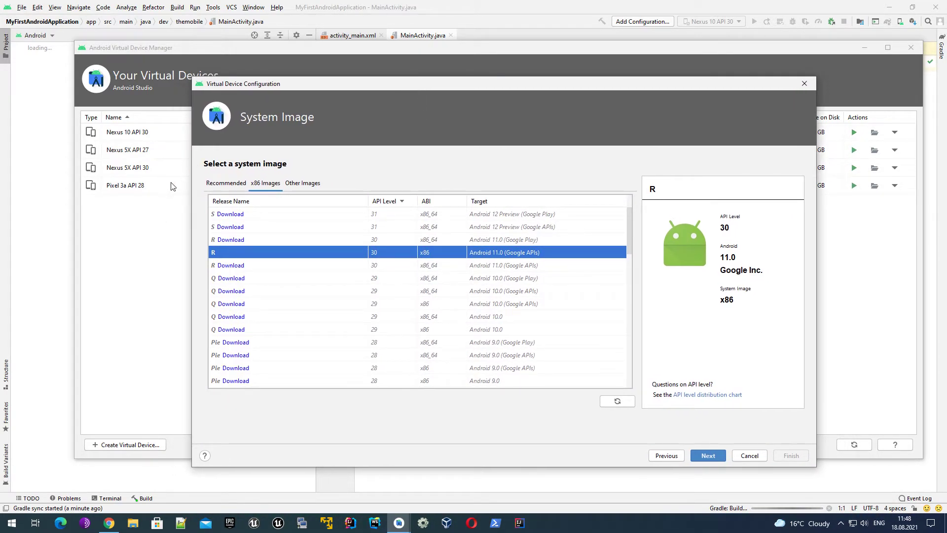
click(230, 184)
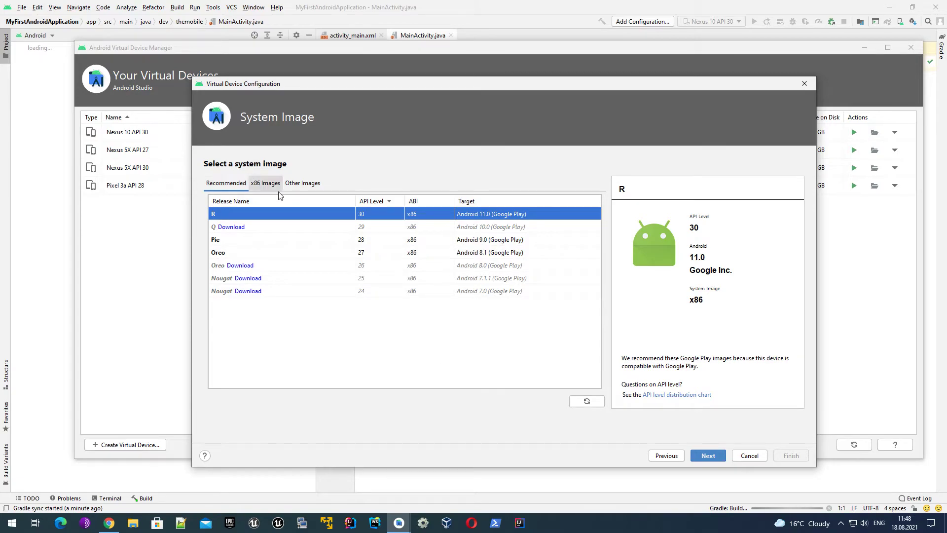
click(266, 183)
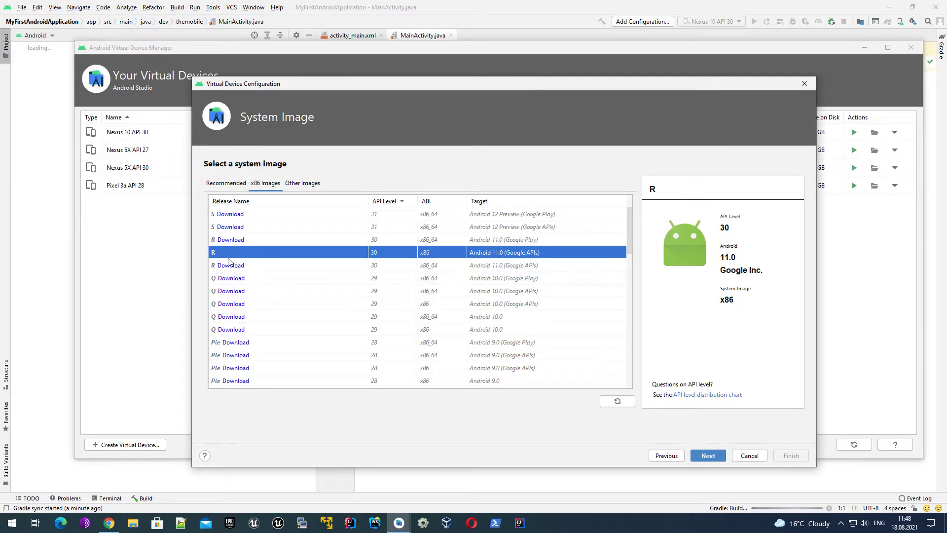
Step: Use the recommended R system image (API 30, x86, Android 11.0 with Google Play) for the virtual device
click(232, 182)
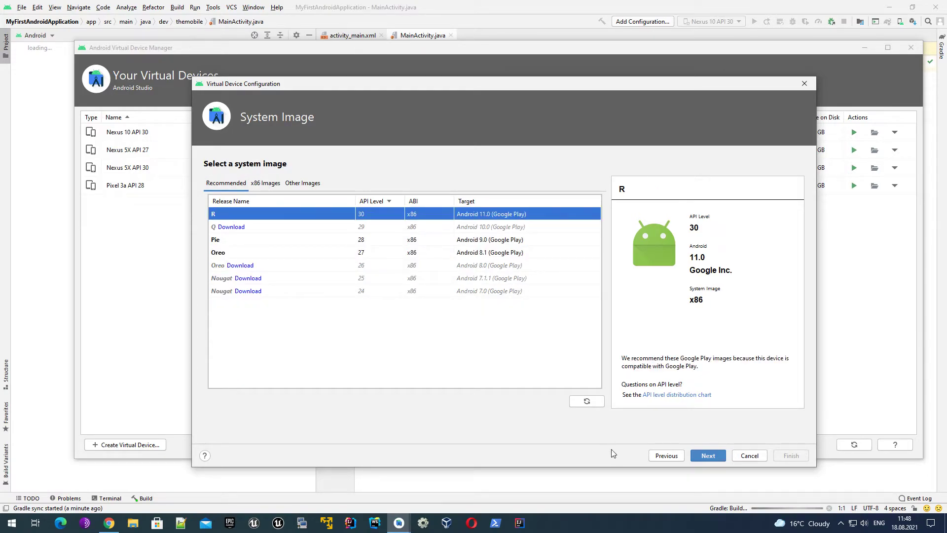
click(708, 457)
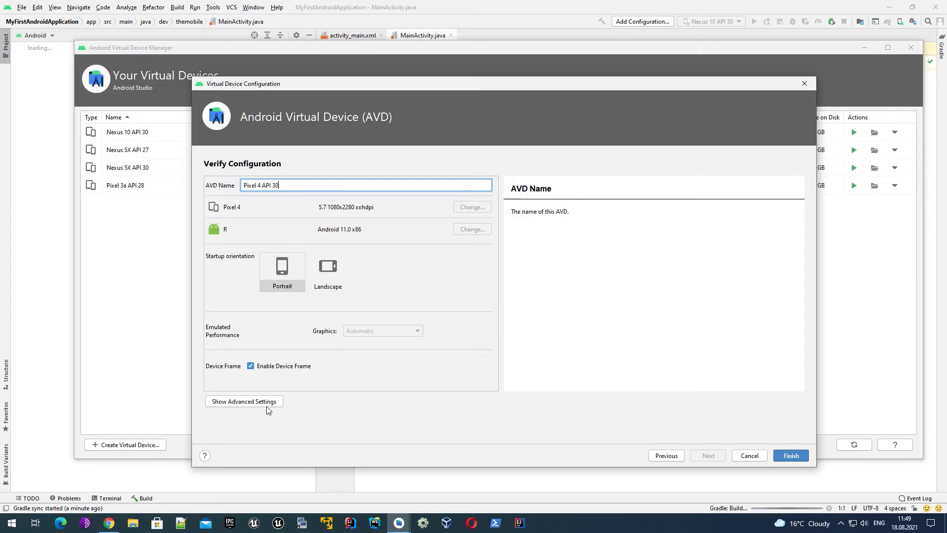
Step: Show the virtual device's advanced settings and examine its camera, network, boot, memory and internal storage options
click(229, 402)
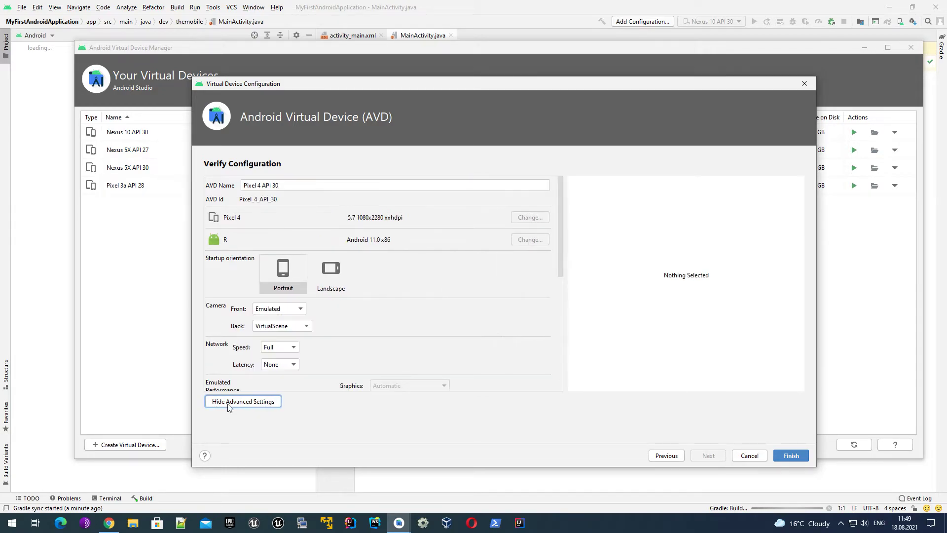
scroll(355, 290, down, 3)
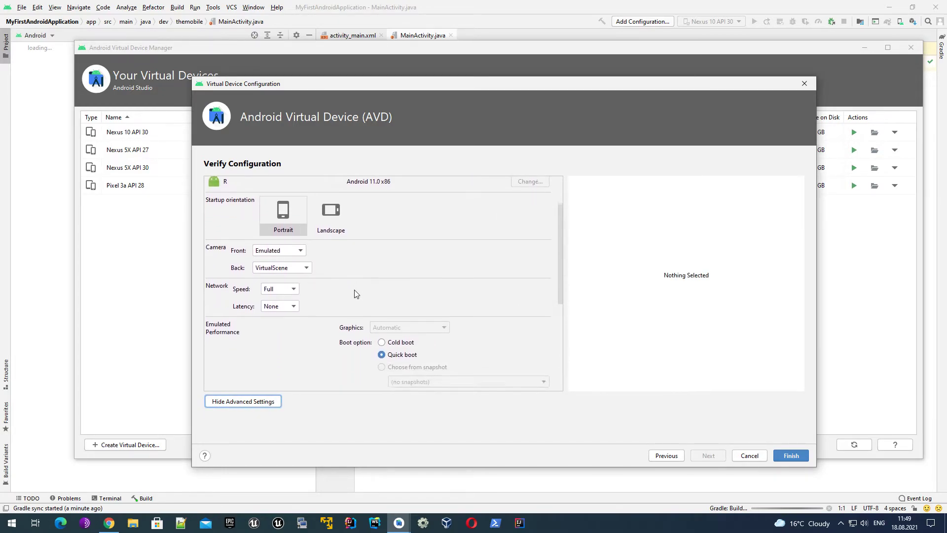
click(304, 250)
click(303, 250)
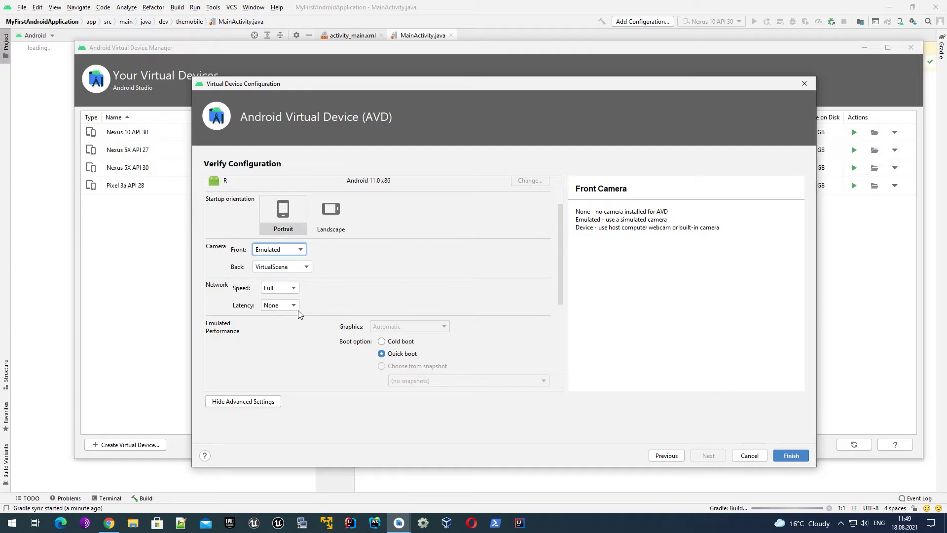
scroll(317, 348, down, 3)
scroll(317, 348, down, 6)
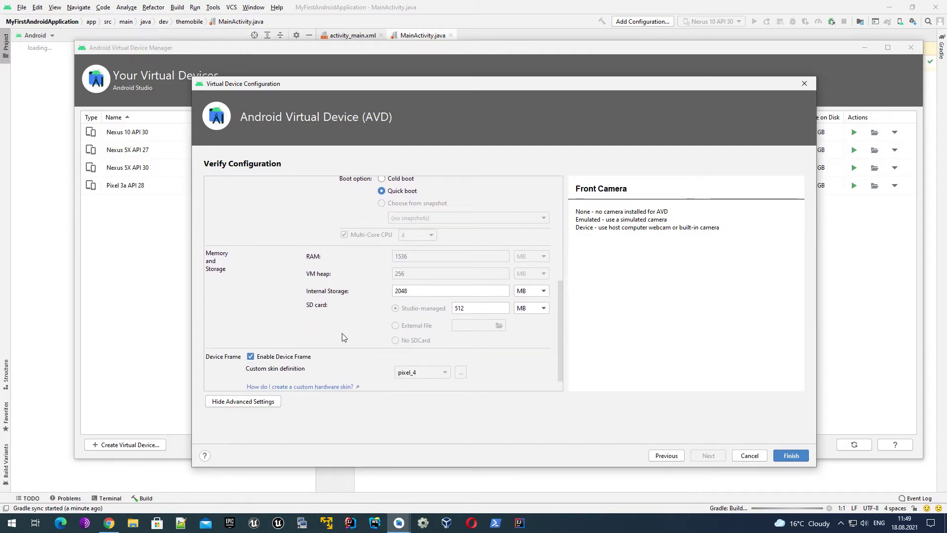
click(432, 296)
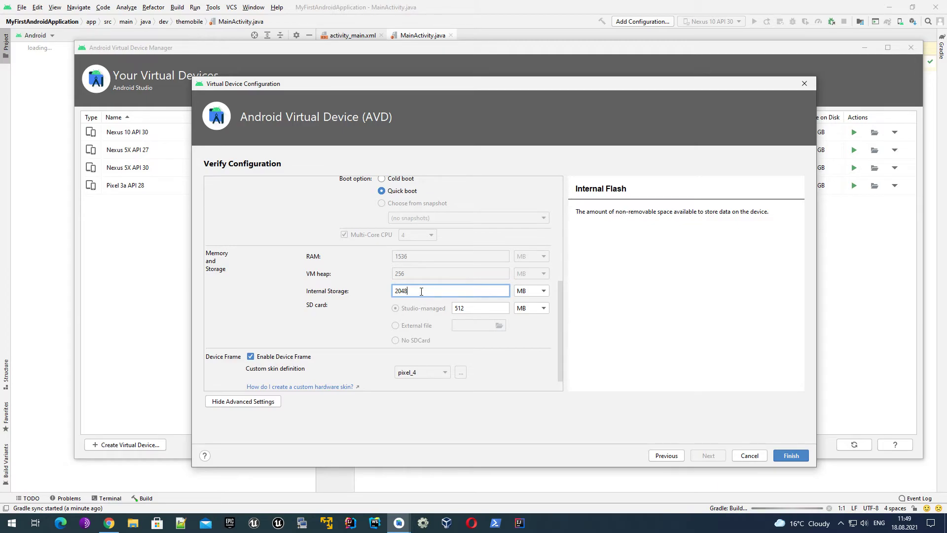
Step: Finish creating the Pixel 4 API 30 virtual device with its current settings and launch it in the emulator
scroll(363, 342, down, 1)
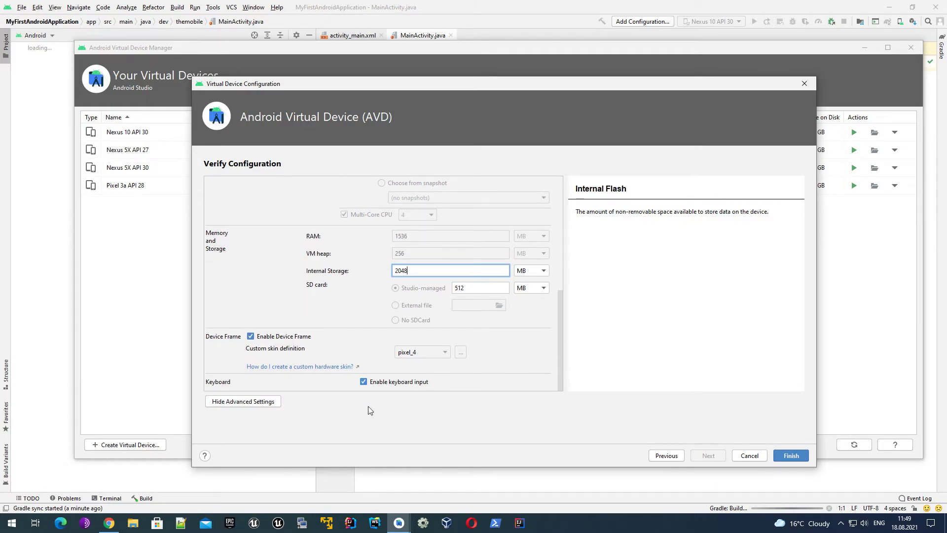
click(784, 455)
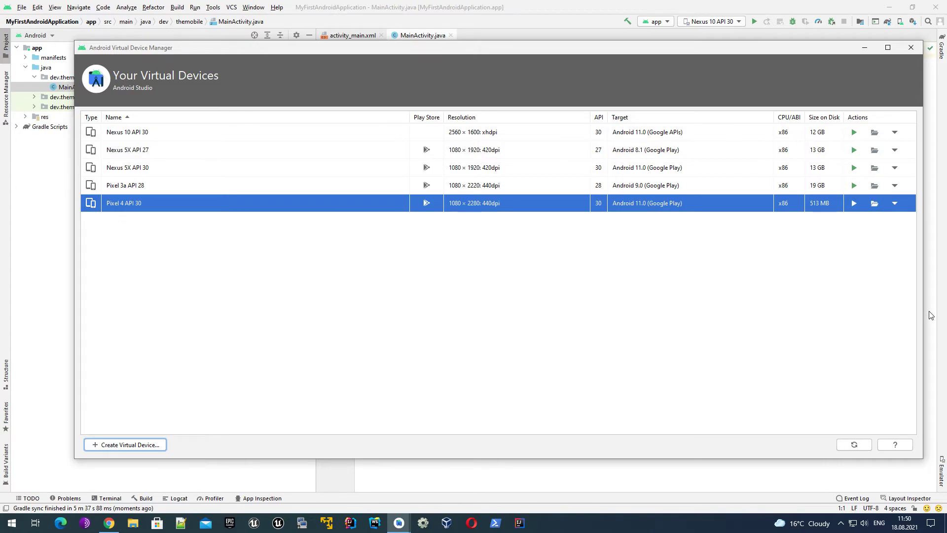
click(856, 204)
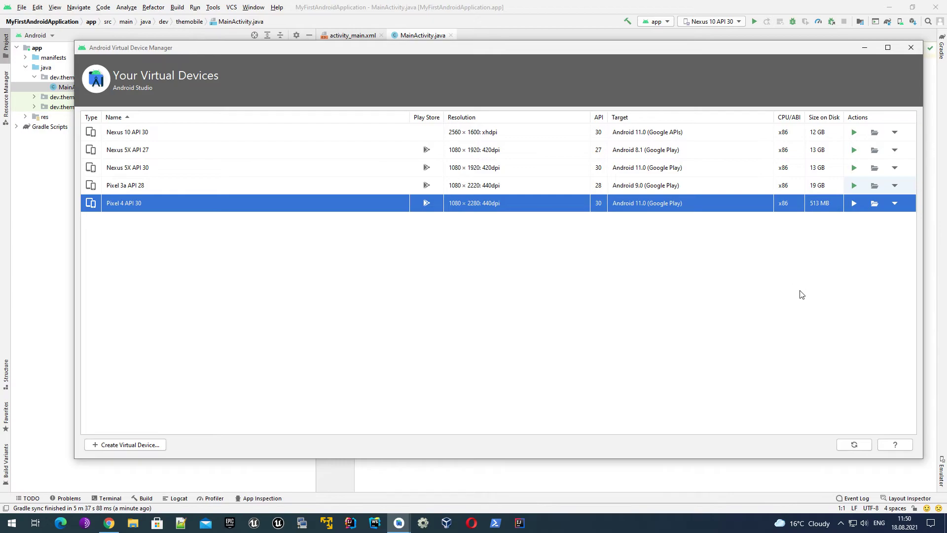
click(855, 204)
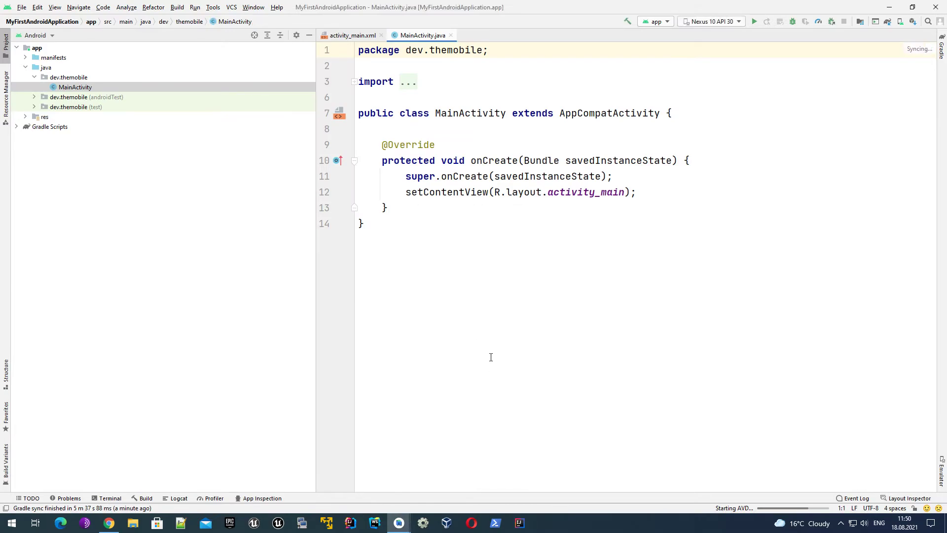
Step: Move the emulator window beside the MainActivity code and browse the phone's app drawer from its home screen
drag(214, 69, 772, 77)
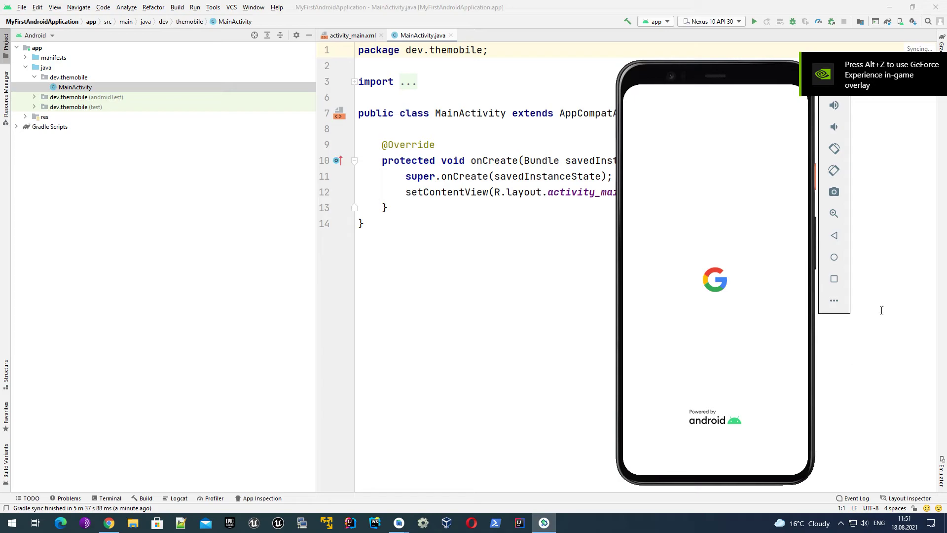
drag(718, 73, 605, 70)
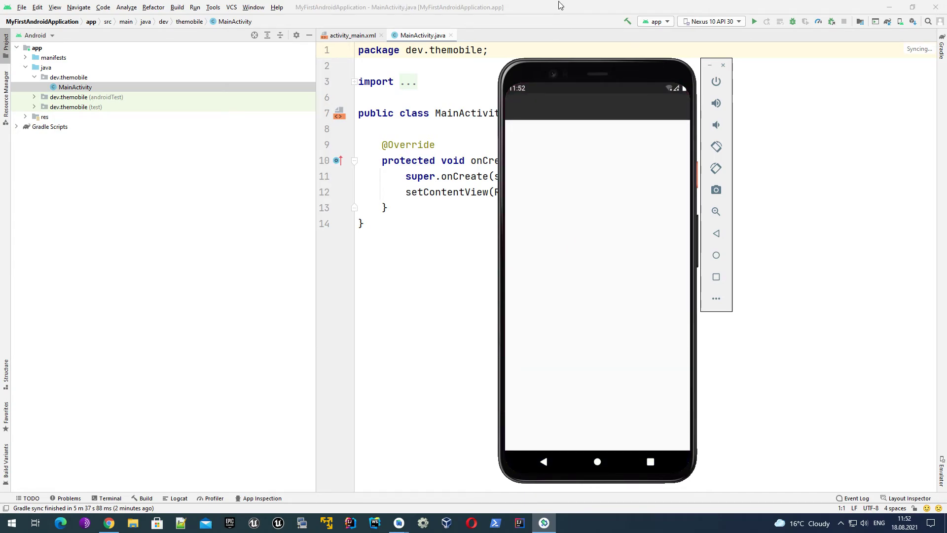
drag(578, 70, 771, 84)
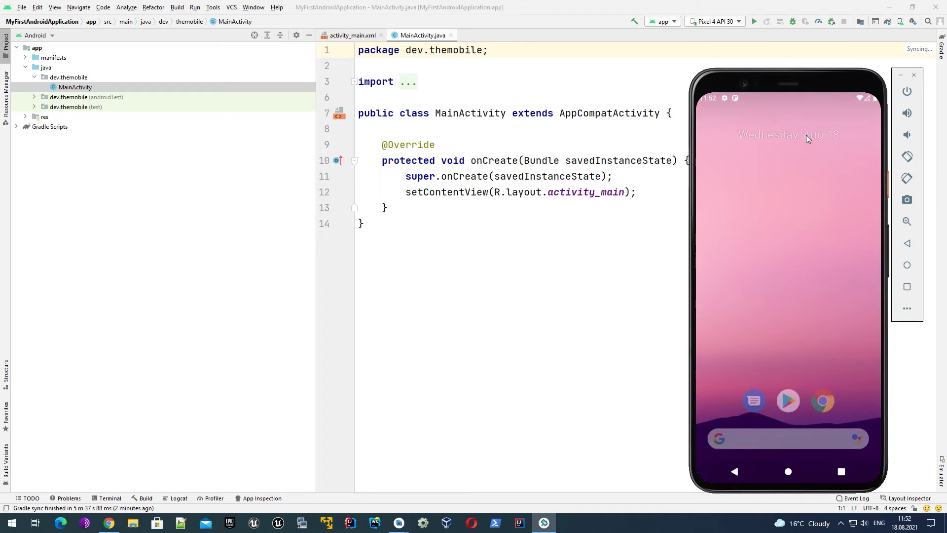
drag(800, 82, 778, 60)
drag(785, 301, 755, 95)
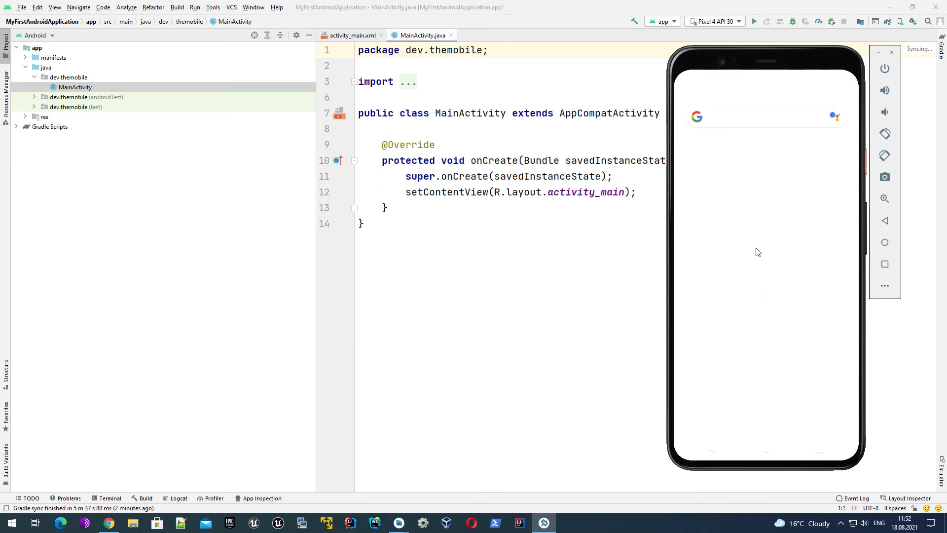
drag(748, 172, 756, 137)
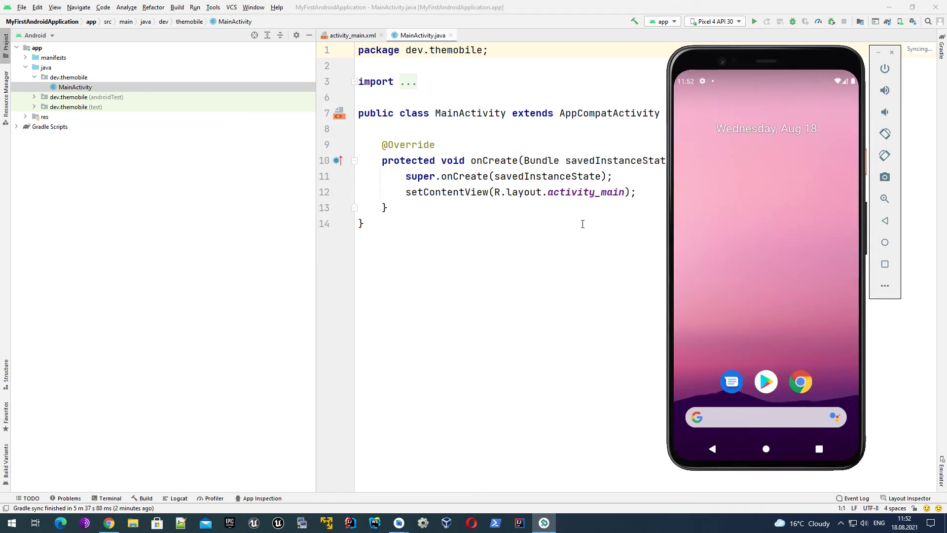
Step: Select the running Pixel 4 API 30 as the deployment target and run the app on it
click(572, 243)
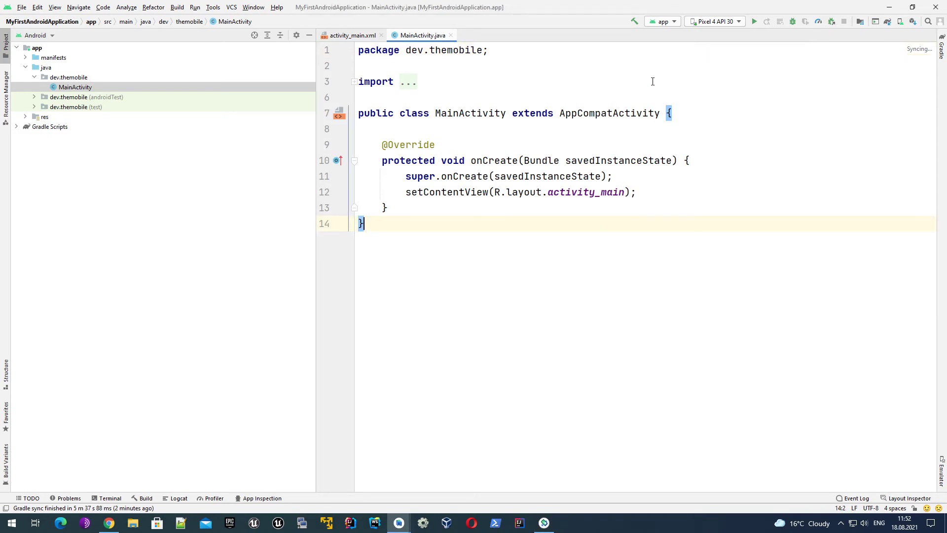
click(740, 22)
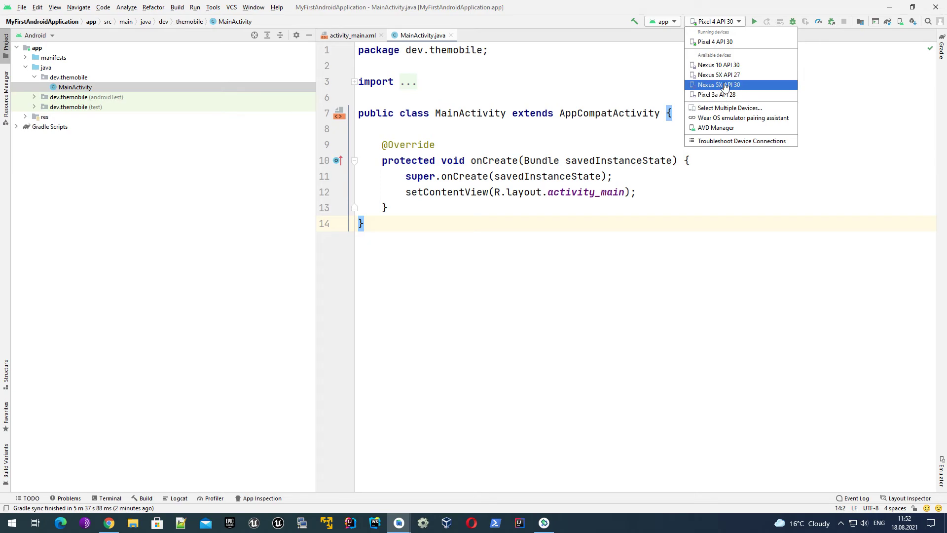
click(721, 44)
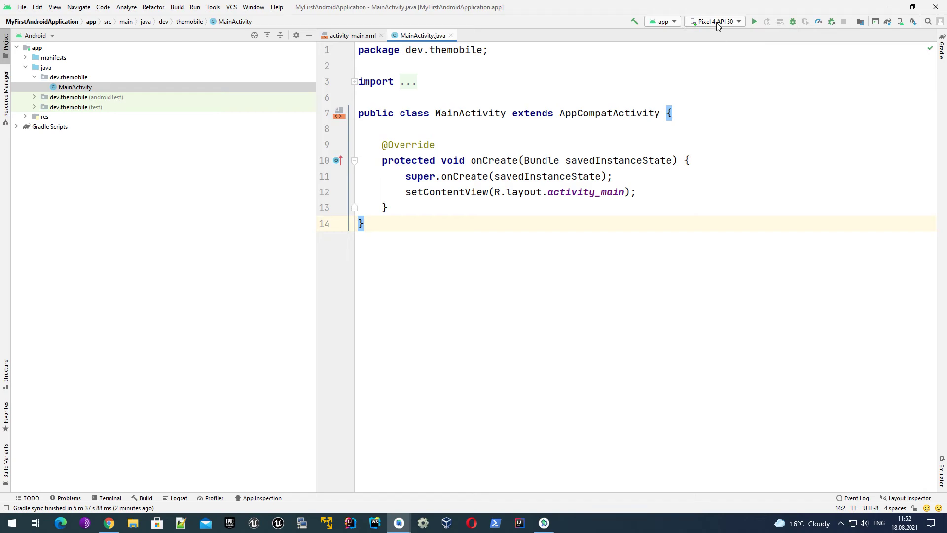
click(755, 22)
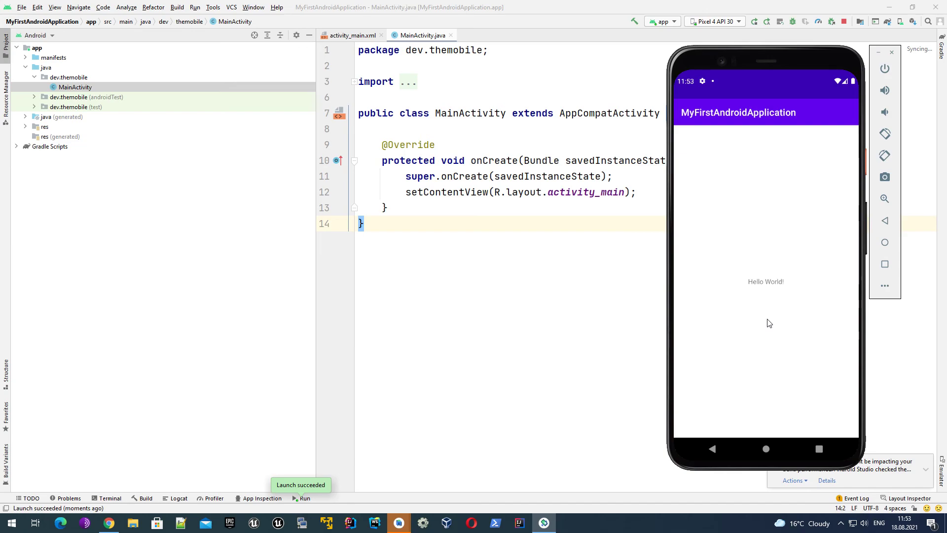
Step: Leave the MyFirstAndroidApplication app on the virtual phone and close the emulator
click(715, 449)
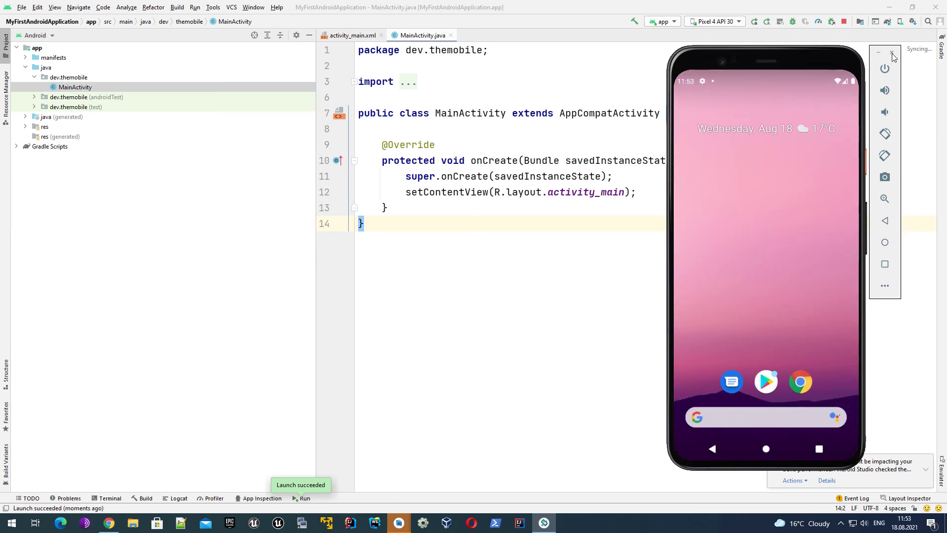
click(893, 54)
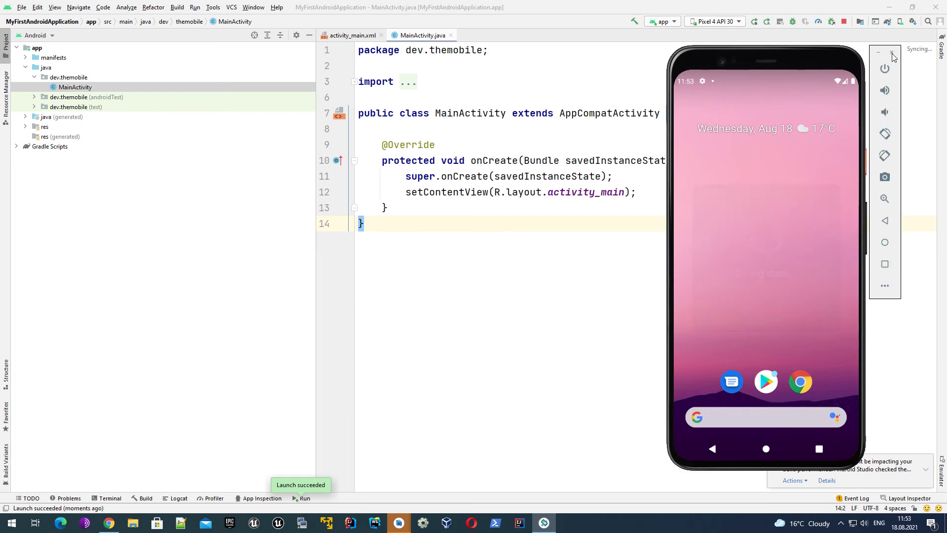